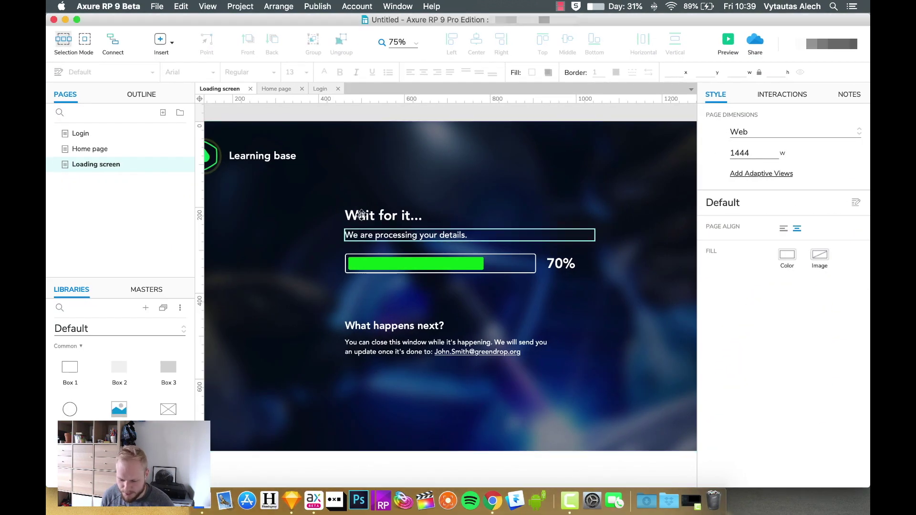
# - Examine the loading page's elements: headings, description texts, progress bar and percentage label
pyautogui.hscroll(-3, 343, 157)
pyautogui.click(450, 215)
pyautogui.click(459, 233)
pyautogui.click(592, 264)
pyautogui.click(638, 264)
pyautogui.hscroll(3, 610, 300)
pyautogui.click(421, 324)
pyautogui.keyDown('shift'); pyautogui.click(419, 343); pyautogui.keyUp('shift')
pyautogui.click(409, 352)
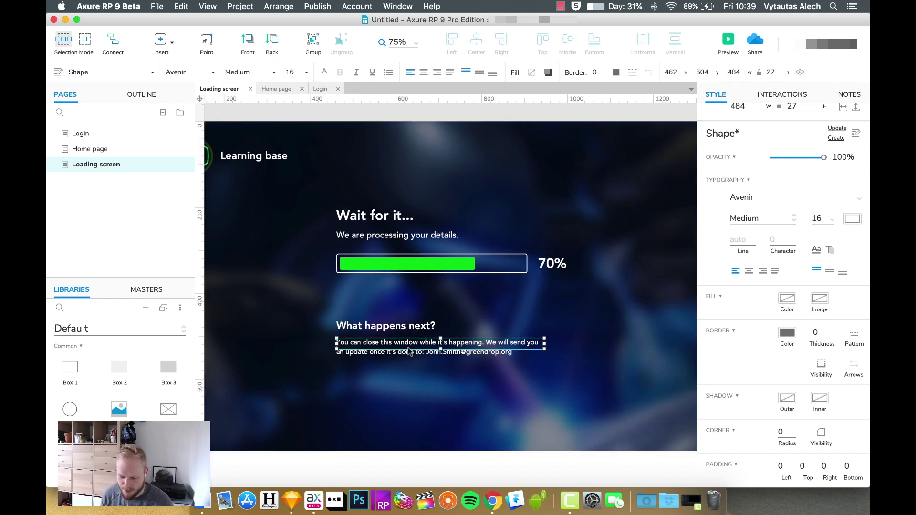
pyautogui.click(409, 326)
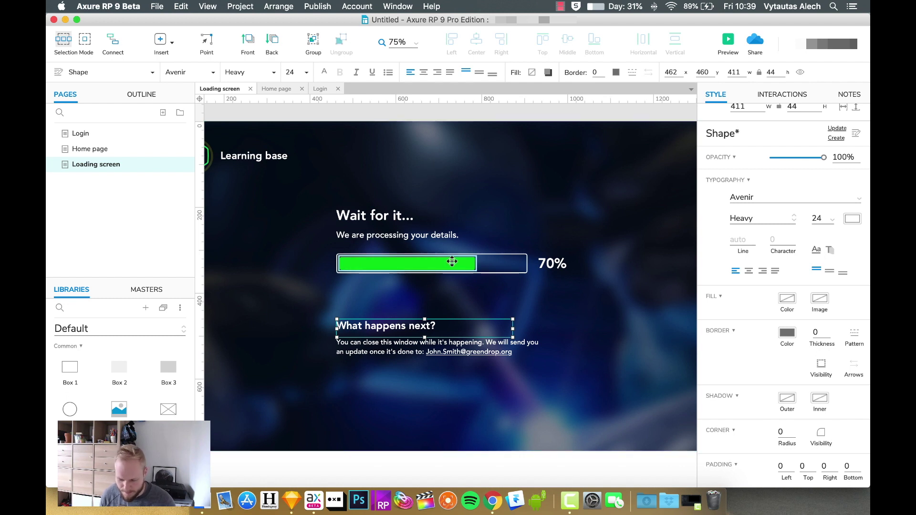
# - Stretch the green bar to fill its white outline and change the percentage label to 100%
pyautogui.click(429, 261)
pyautogui.moveTo(475, 262); pyautogui.dragTo(525, 262)
pyautogui.click(562, 262)
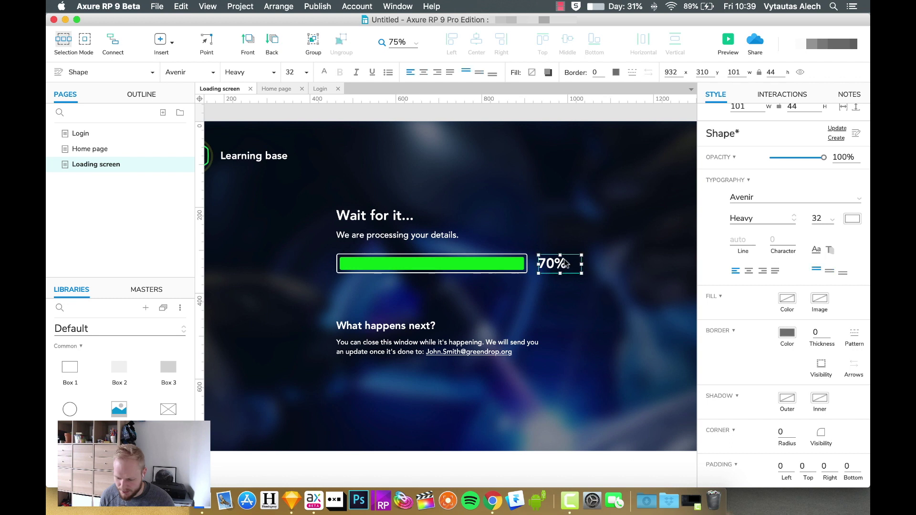
pyautogui.doubleClick(564, 260)
pyautogui.click(547, 264)
pyautogui.press('BackSpace')
pyautogui.write('11')
pyautogui.press('BackSpace')
pyautogui.write('0')
pyautogui.click(560, 297)
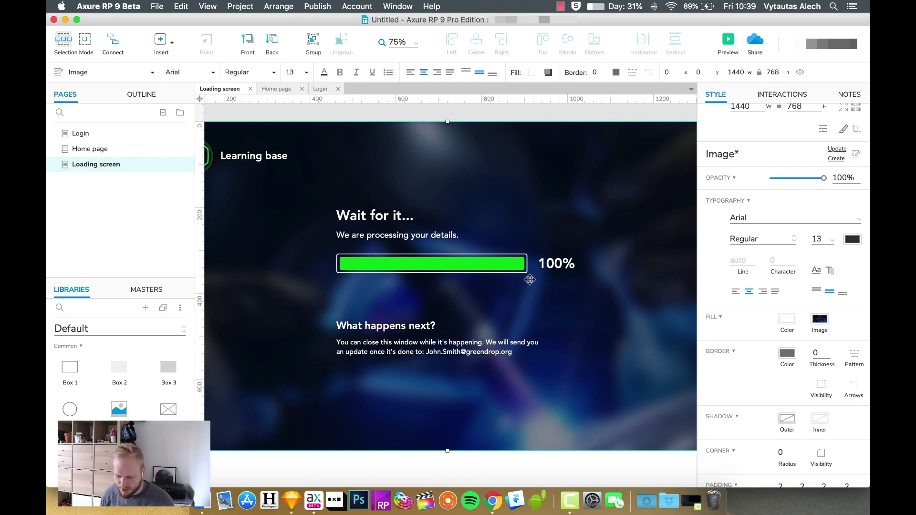
# - Convert the green bar into a dynamic panel and name it ++BAR
pyautogui.click(418, 265)
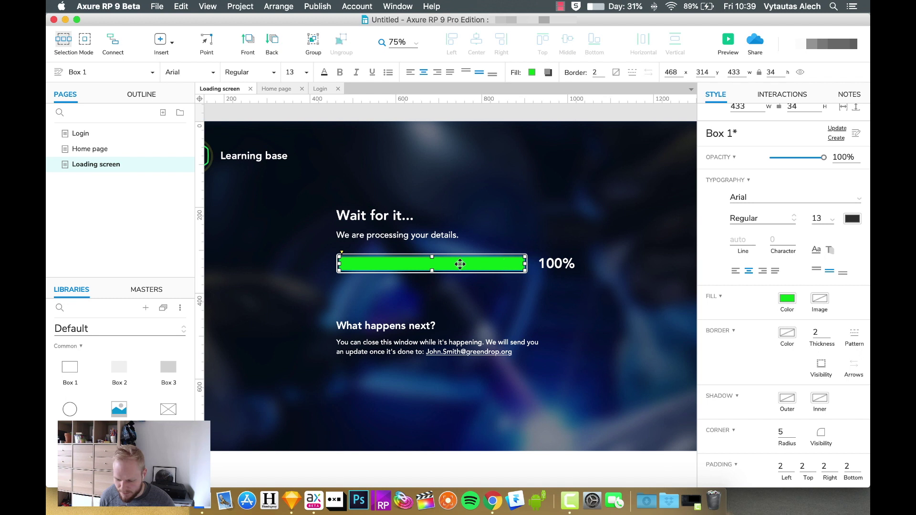
pyautogui.rightClick(492, 268)
pyautogui.click(548, 476)
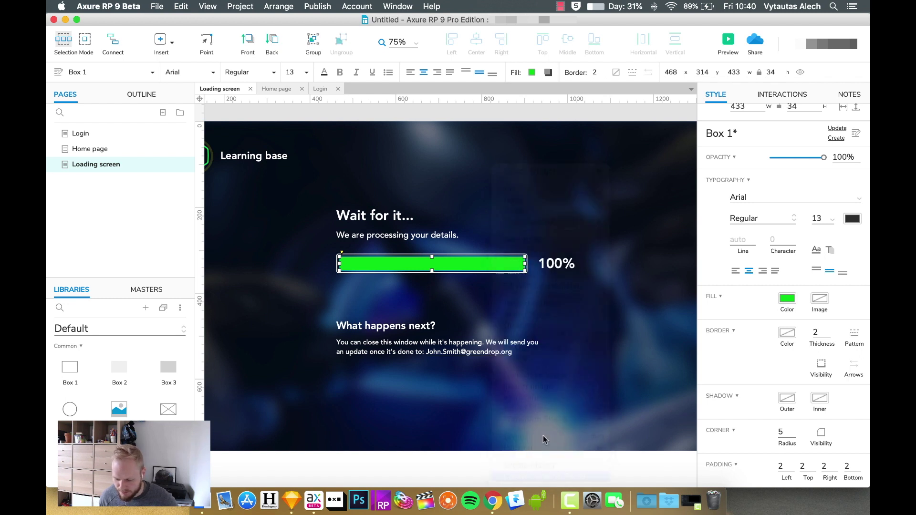
pyautogui.click(782, 95)
pyautogui.write('++BAR')
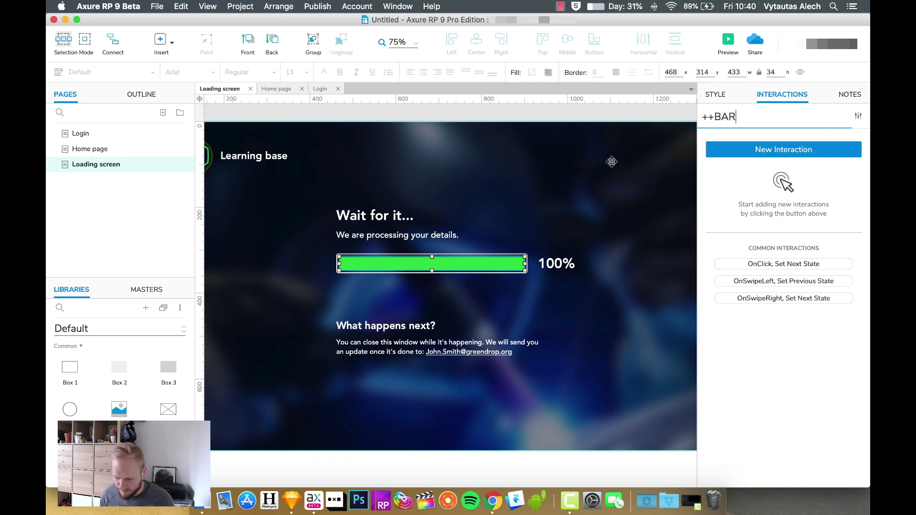
# - Open the ++BAR panel for editing and rename its existing state to full
pyautogui.doubleClick(494, 262)
pyautogui.click(475, 113)
pyautogui.doubleClick(485, 125)
pyautogui.write('full')
pyautogui.press('Return')
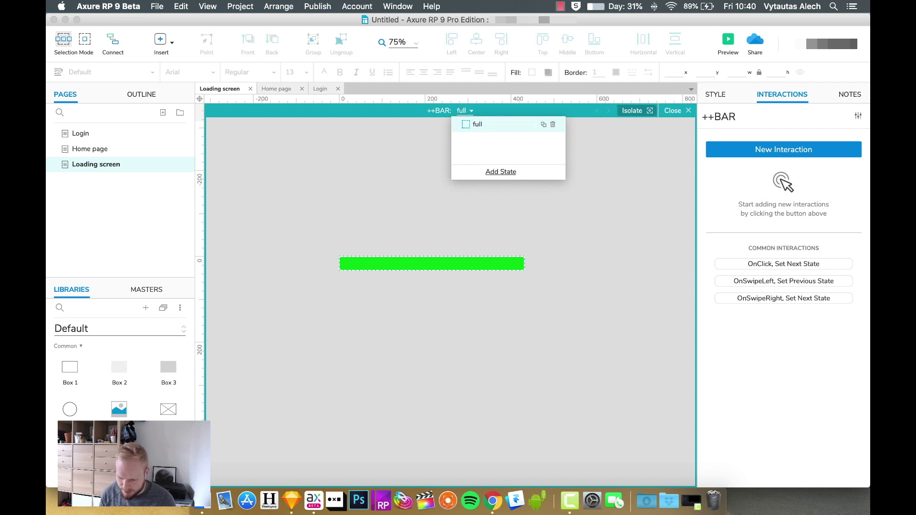
# - Add a second panel state named empty and place it above the full state
pyautogui.click(501, 170)
pyautogui.write('empty')
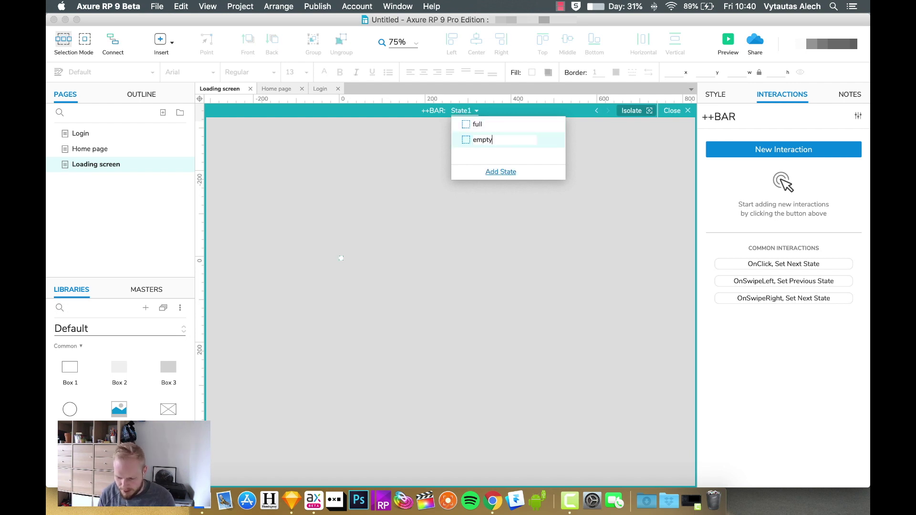
pyautogui.press('Return')
pyautogui.moveTo(477, 141)
pyautogui.mouseDown()
pyautogui.moveTo(476, 123)
pyautogui.moveTo(479, 130)
pyautogui.mouseUp()
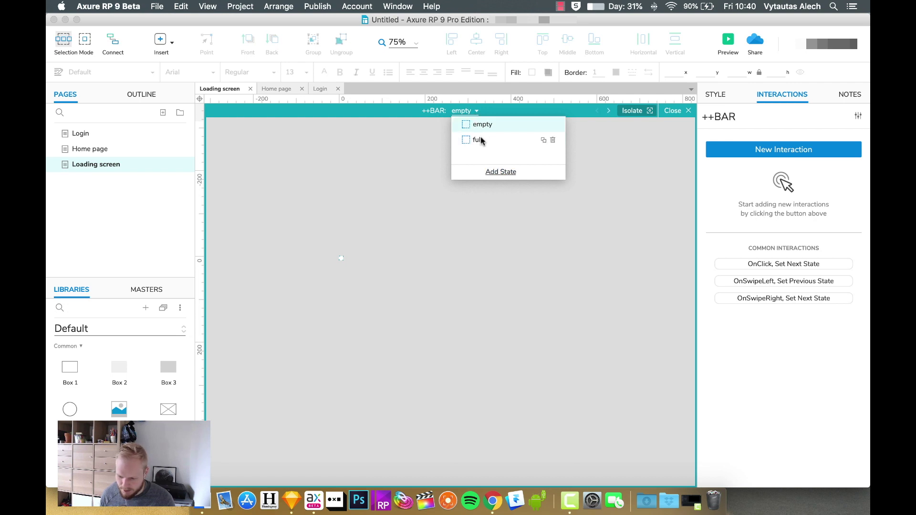
# - Check the dimensions of the green bar inside the full state
pyautogui.click(481, 140)
pyautogui.click(446, 259)
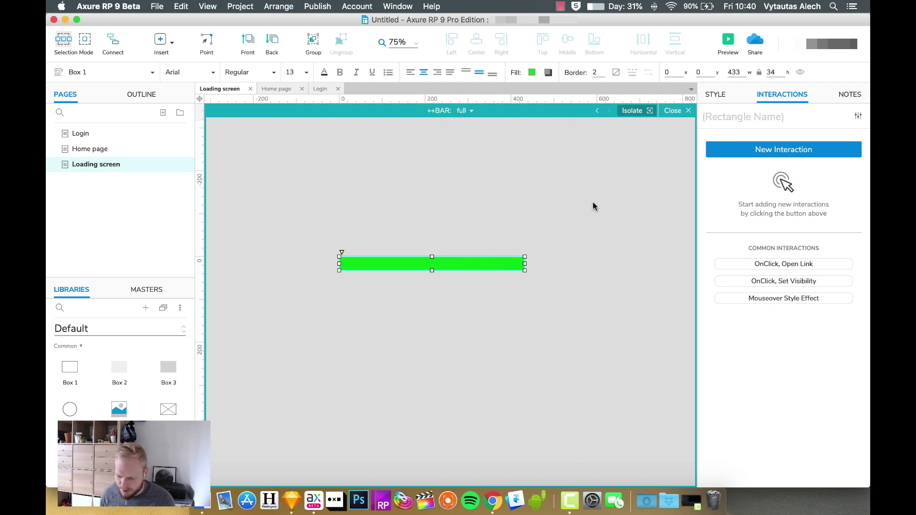
pyautogui.click(715, 97)
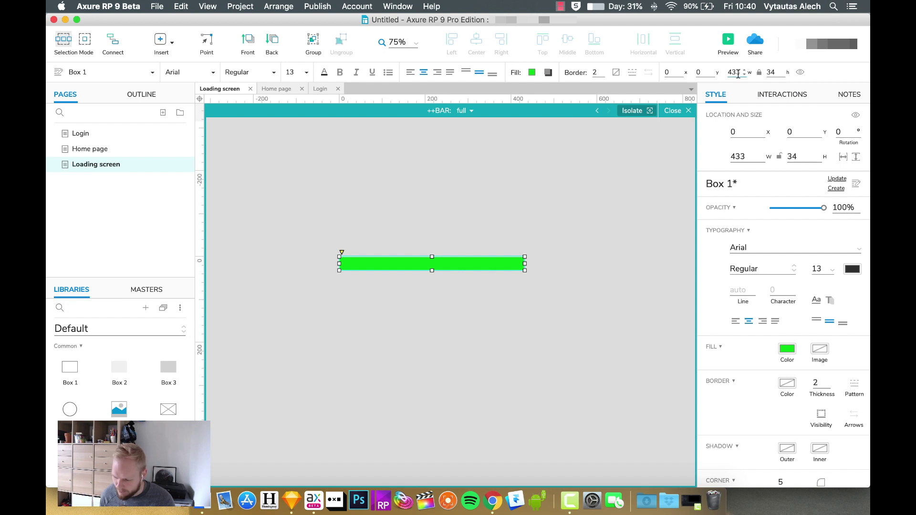
# - Return to the empty state, leave panel editing and resize the ++BAR panel to 433 wide by 34 high
pyautogui.click(465, 111)
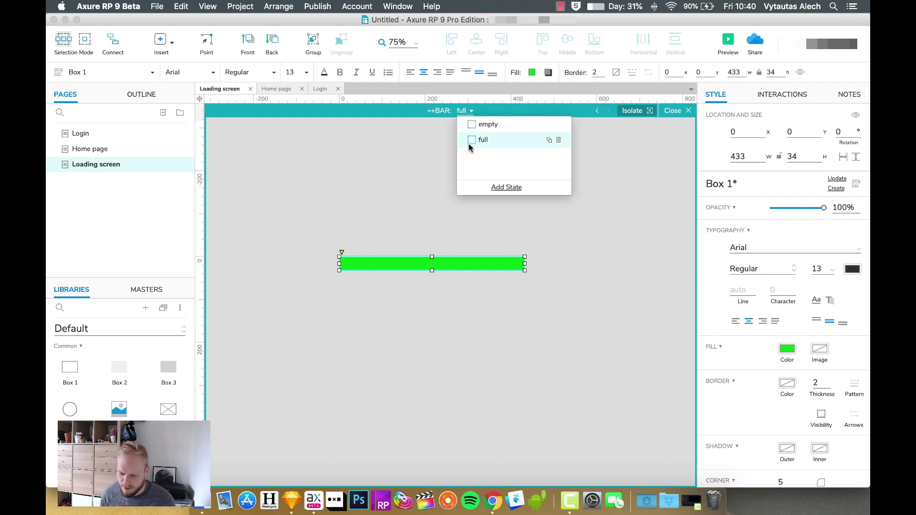
pyautogui.click(491, 125)
pyautogui.click(366, 240)
pyautogui.click(672, 110)
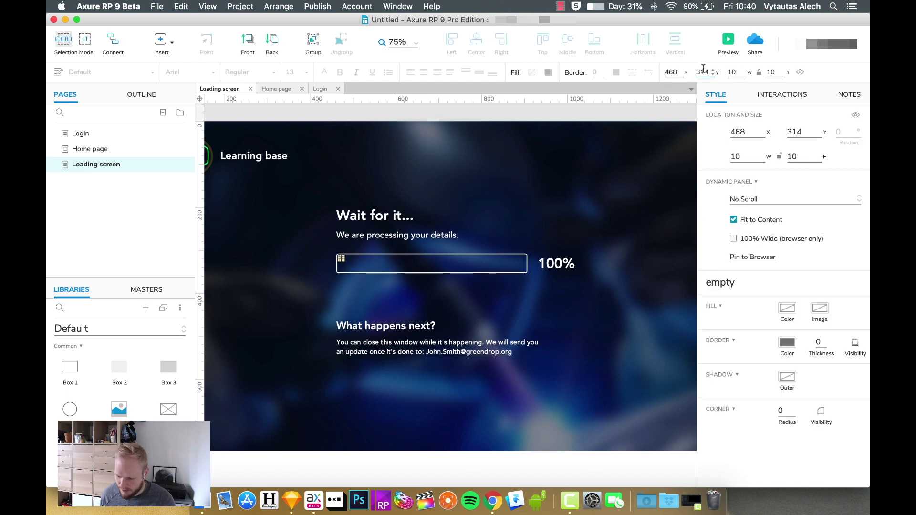
pyautogui.write('433')
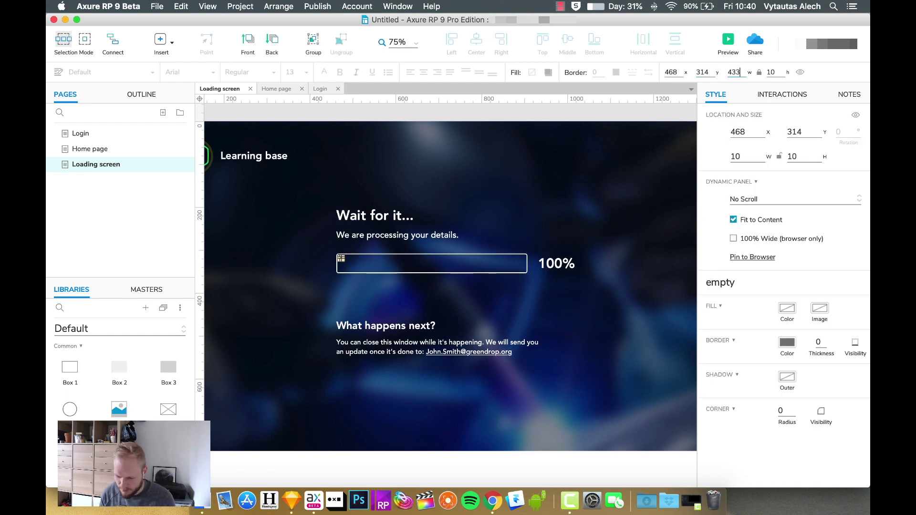
pyautogui.press('Tab')
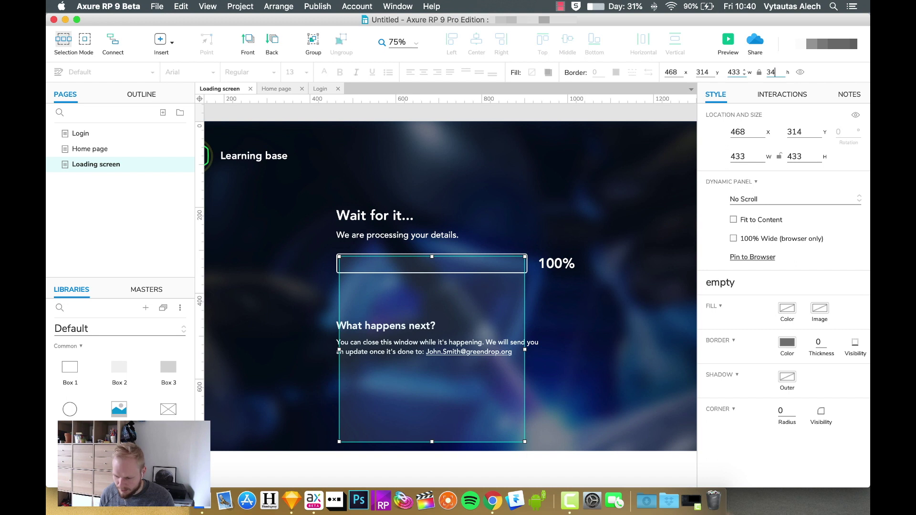
pyautogui.write('34')
pyautogui.press('Return')
pyautogui.moveTo(354, 267); pyautogui.dragTo(527, 266)
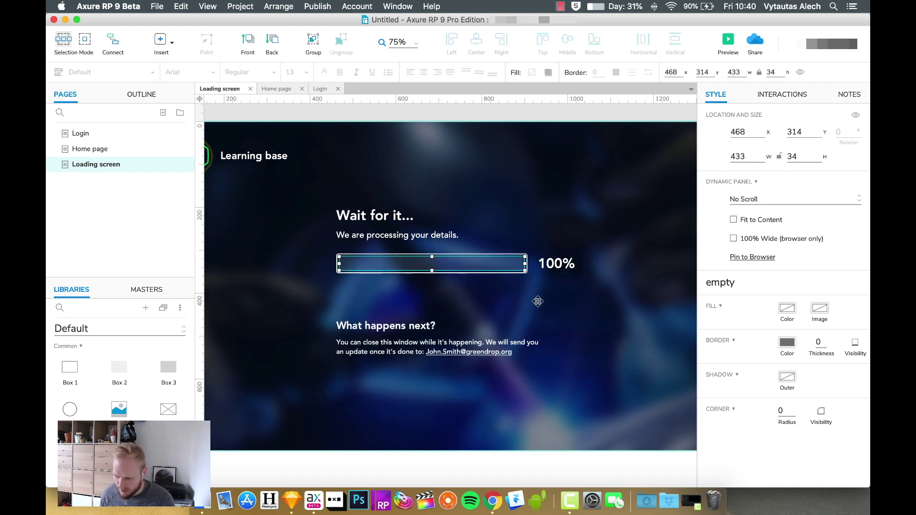
pyautogui.click(476, 263)
pyautogui.click(384, 263)
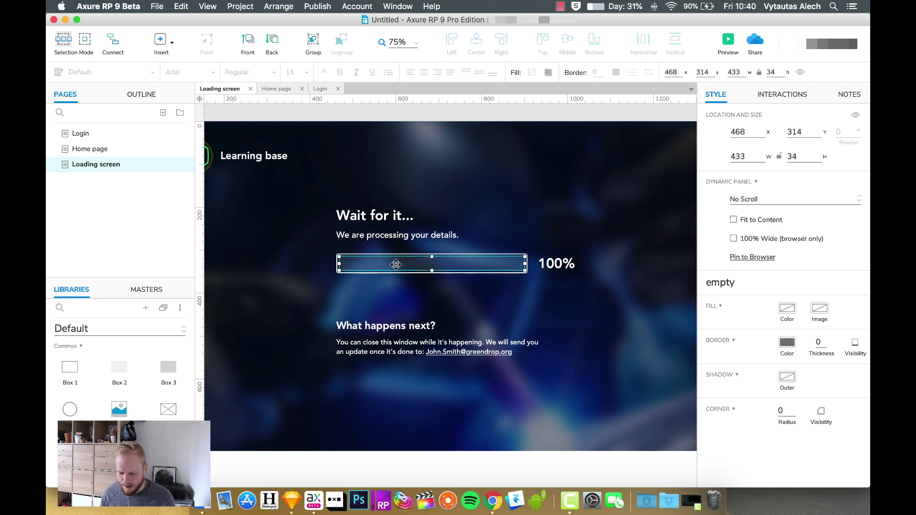
pyautogui.click(518, 116)
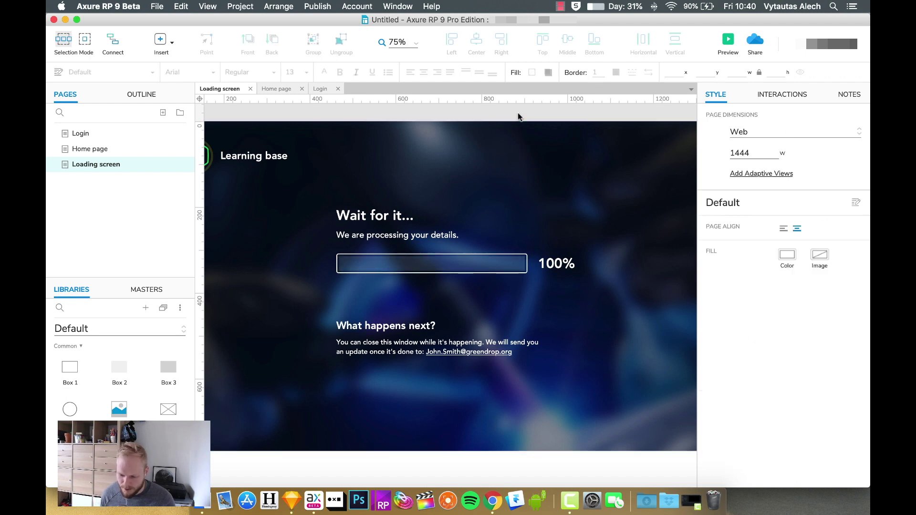
# - Add an OnPageLoad interaction to the page with a Set Panel State action targeting ++BAR
pyautogui.click(780, 95)
pyautogui.click(763, 128)
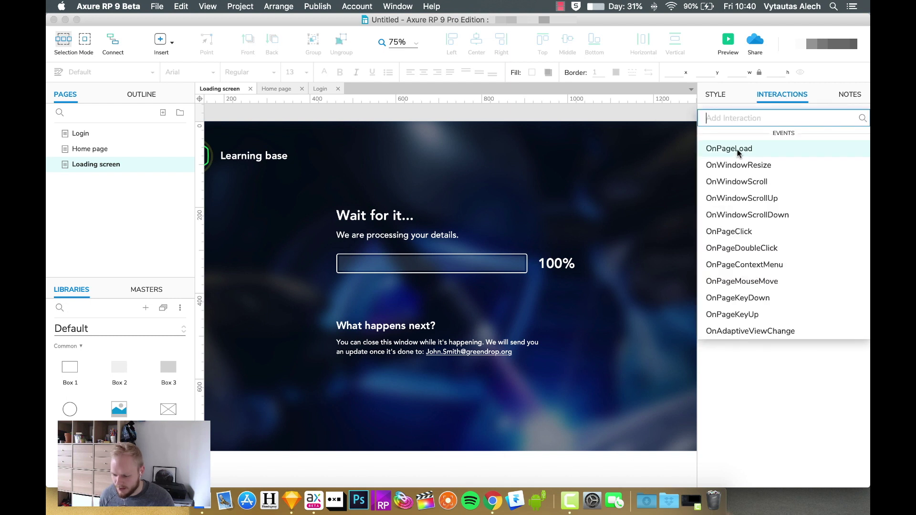
pyautogui.click(738, 150)
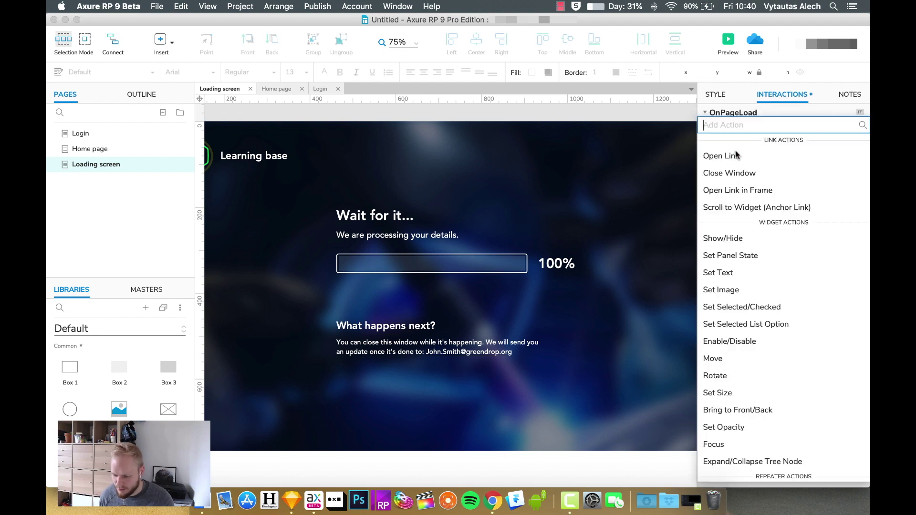
pyautogui.click(736, 258)
pyautogui.click(742, 193)
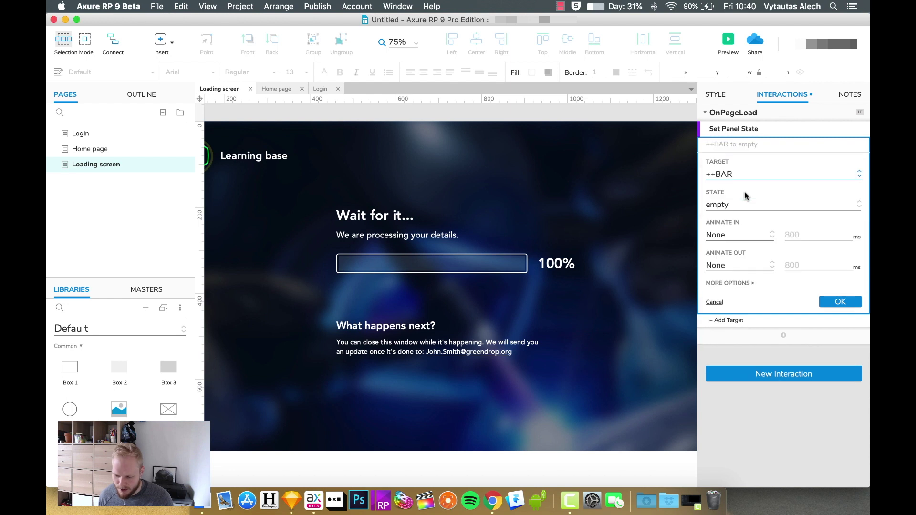
# - Set the action's target state to full and its entrance animation to Slide Right
pyautogui.click(738, 206)
pyautogui.click(726, 237)
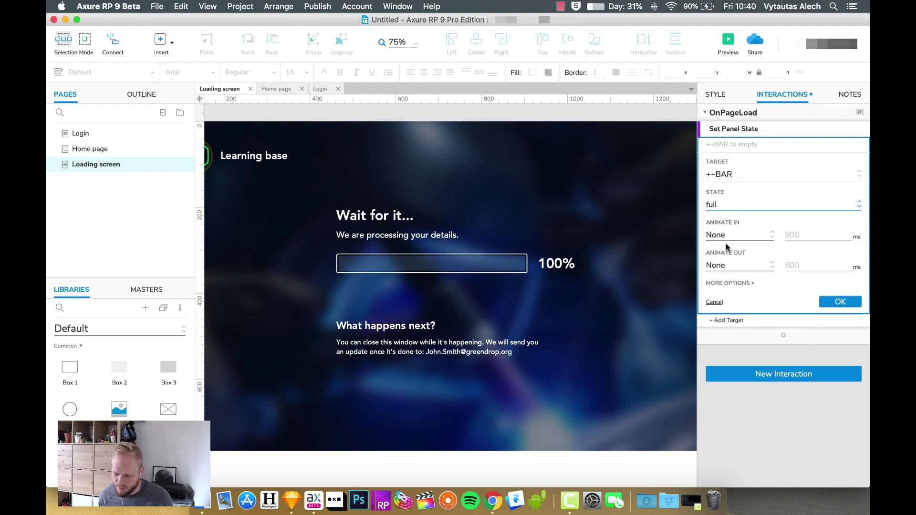
pyautogui.click(734, 236)
pyautogui.click(729, 284)
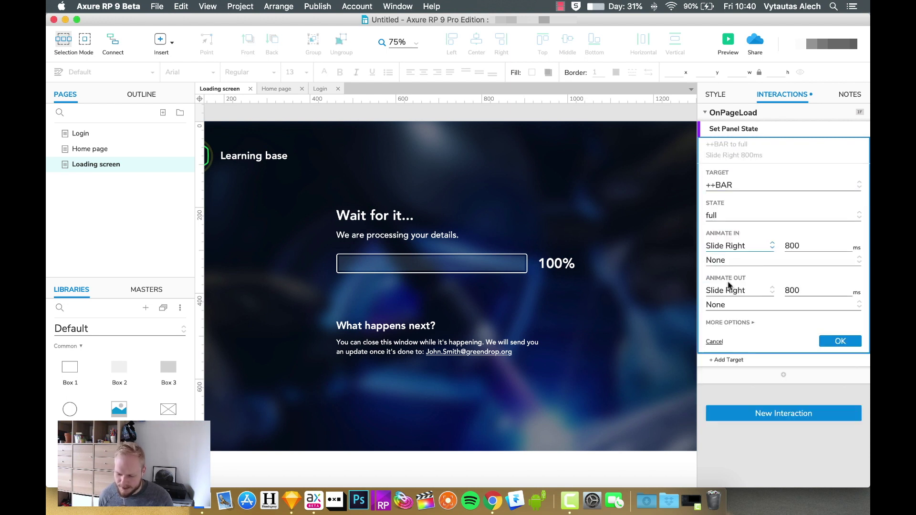
# - Set the entrance animation's duration to 3000 ms with Ease Out Cubic easing
pyautogui.click(804, 244)
pyautogui.write('1')
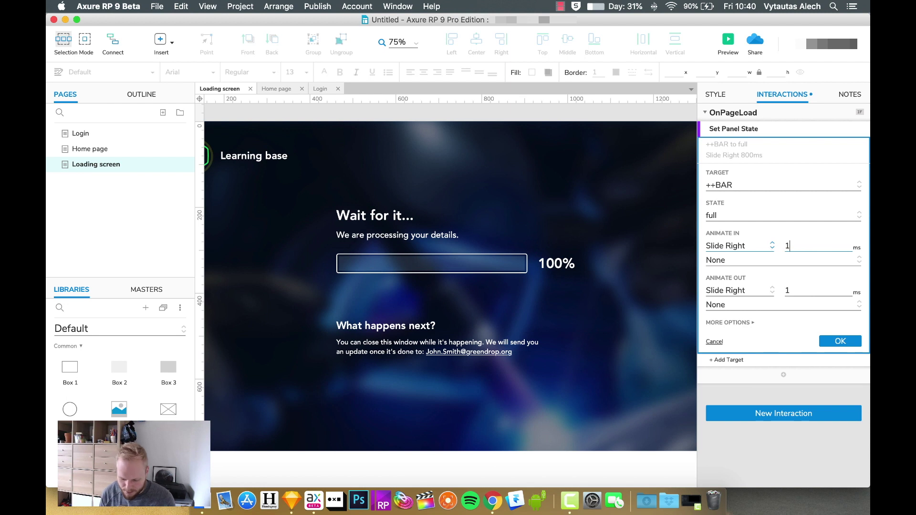
pyautogui.write('200')
pyautogui.press('BackSpace')
pyautogui.press('BackSpace')
pyautogui.press('BackSpace')
pyautogui.press('BackSpace')
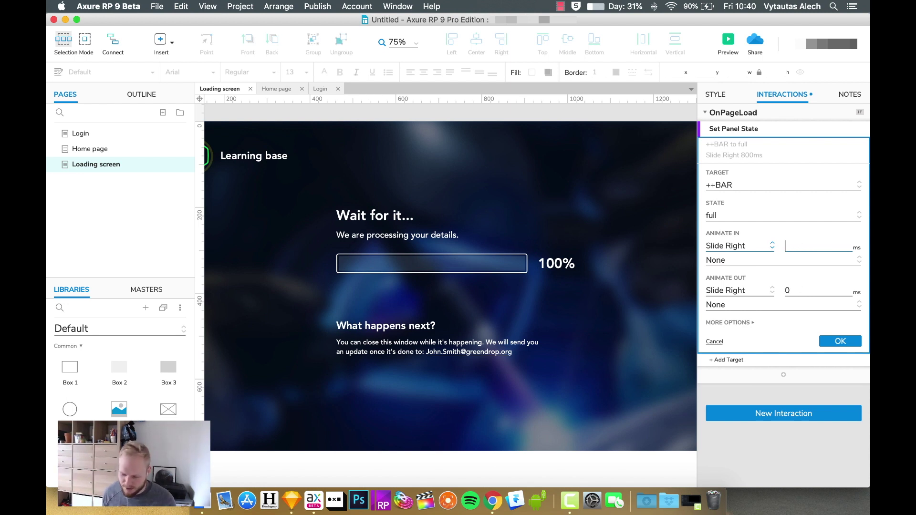
pyautogui.write('3000')
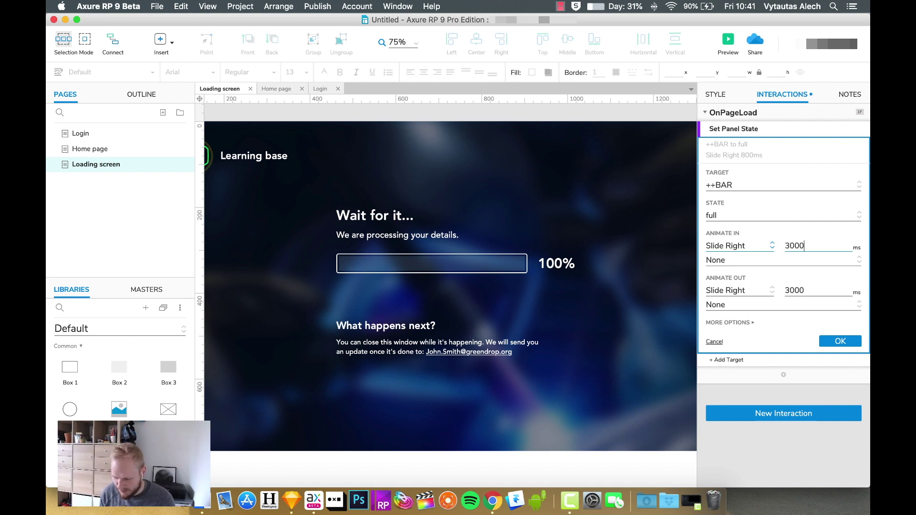
pyautogui.click(729, 262)
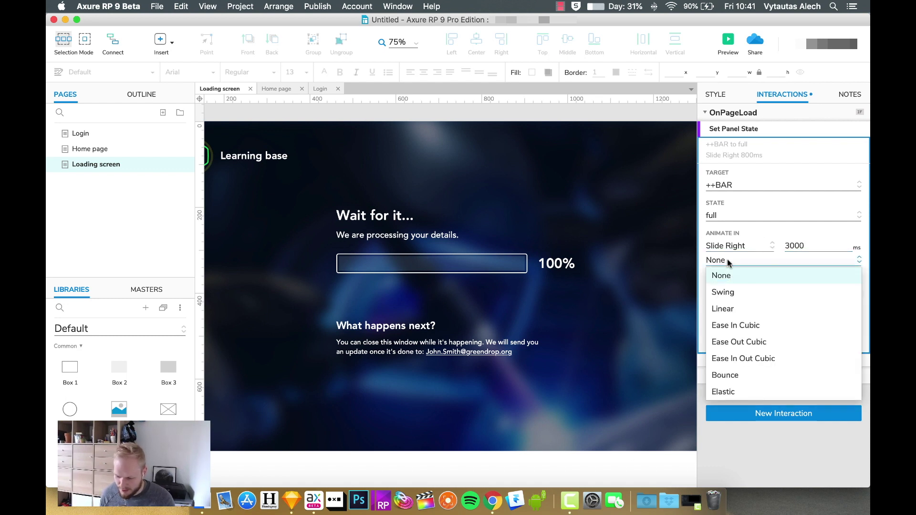
pyautogui.click(752, 342)
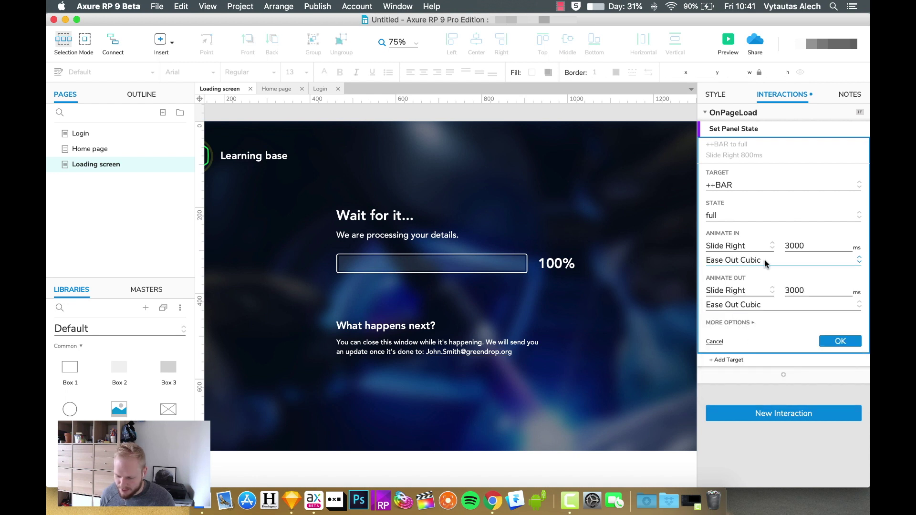
# - Set the exit animation to None and confirm the Set Panel State action
pyautogui.click(755, 292)
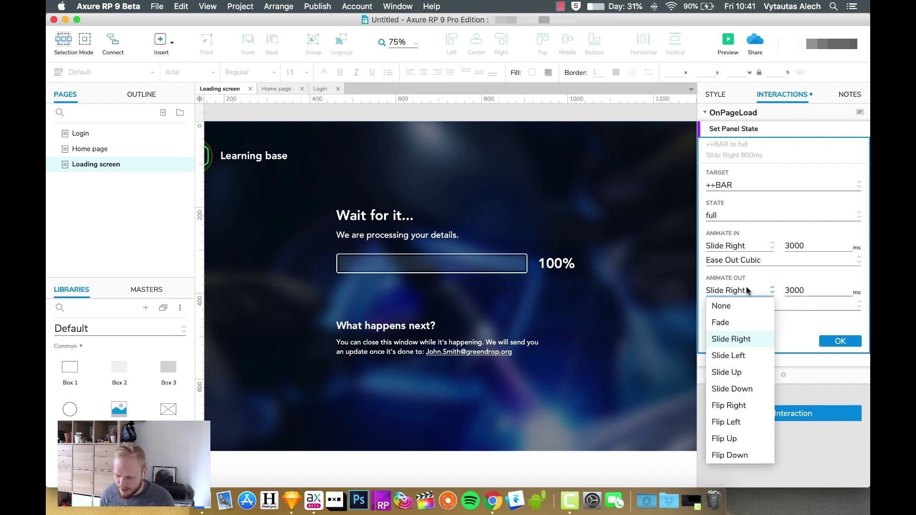
pyautogui.click(730, 308)
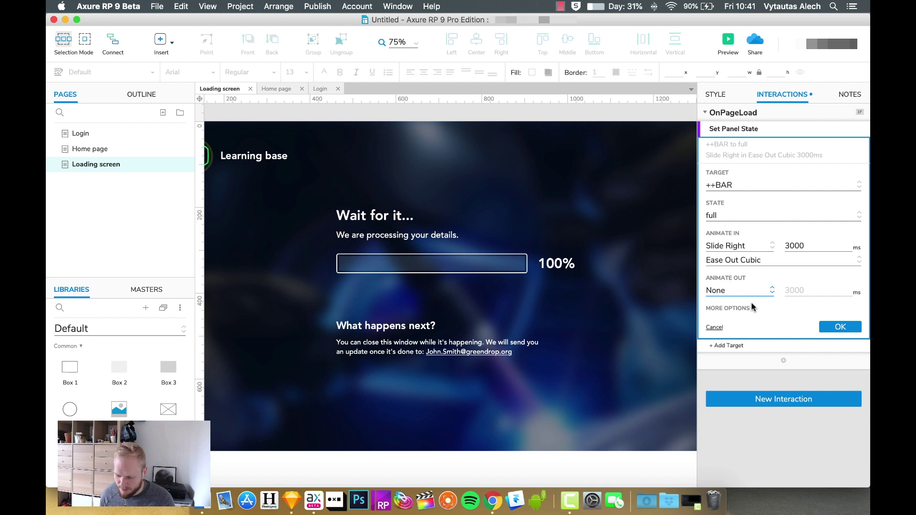
pyautogui.click(841, 341)
# - Preview the loading bar animation in the browser with the preview toolbar hidden, and close both preview tabs
pyautogui.click(728, 40)
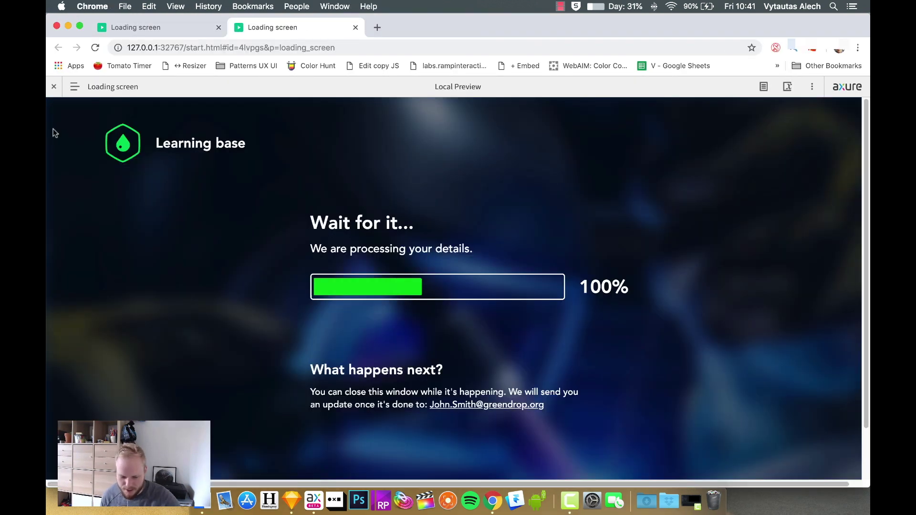
pyautogui.click(53, 86)
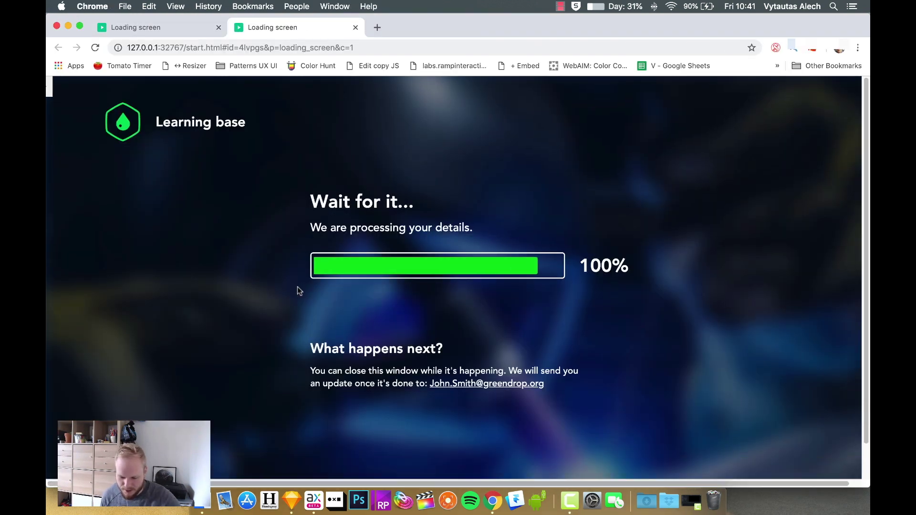
pyautogui.click(356, 28)
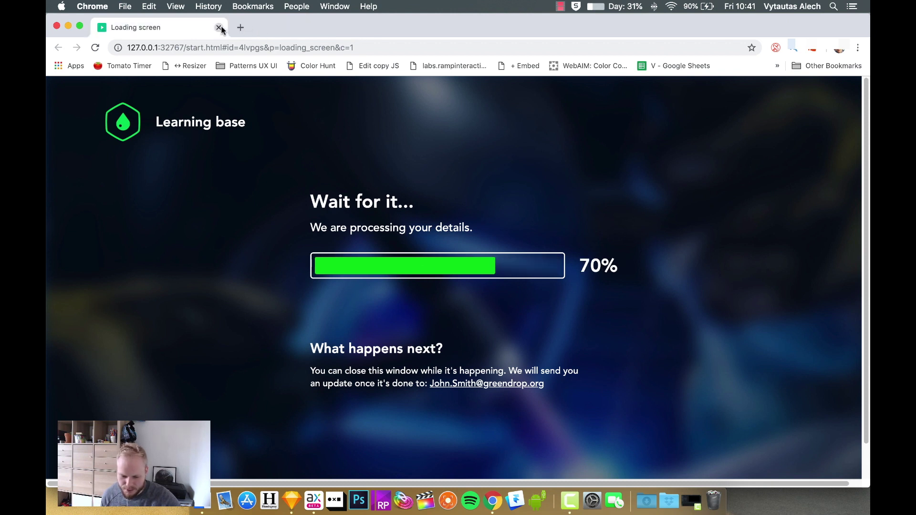
pyautogui.click(219, 28)
# - Add a 1300 ms Wait action to OnPageLoad and place it before the Set Panel State action
pyautogui.click(536, 113)
pyautogui.click(783, 183)
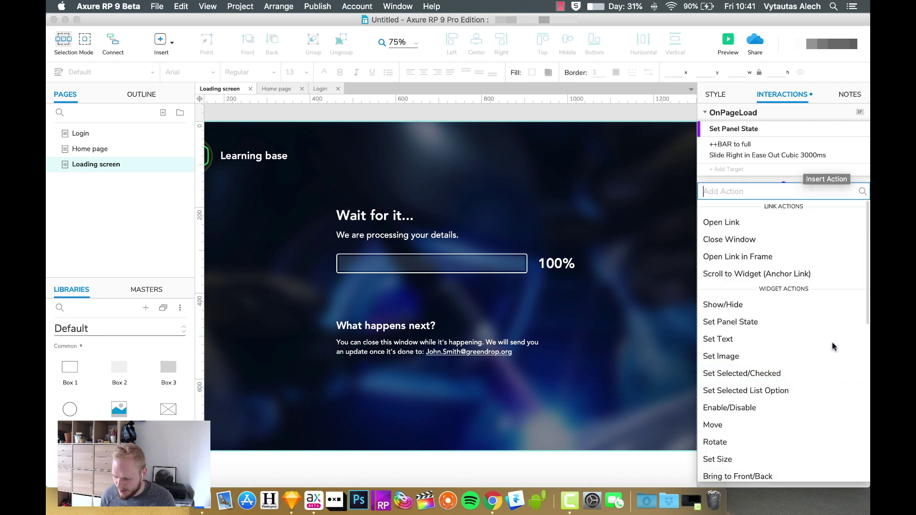
pyautogui.scroll(-10, 786, 437)
pyautogui.click(787, 436)
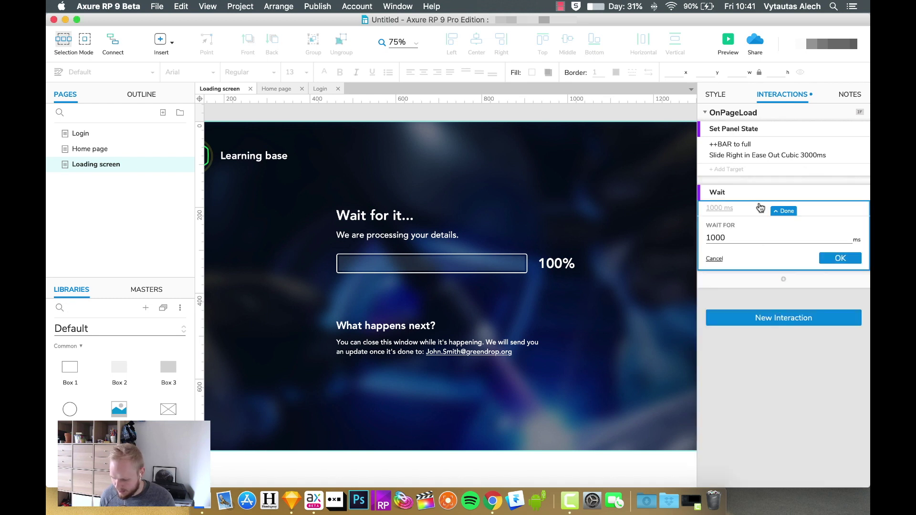
pyautogui.moveTo(730, 238); pyautogui.dragTo(694, 239)
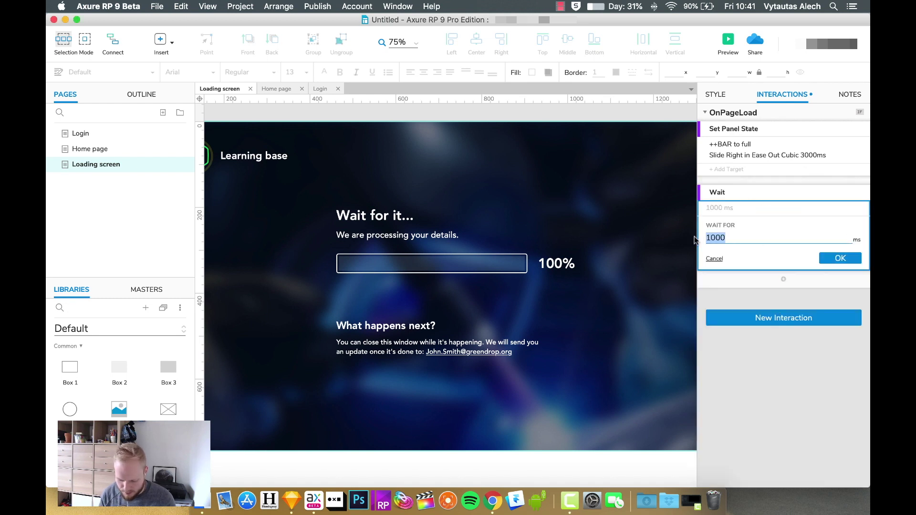
pyautogui.write('1')
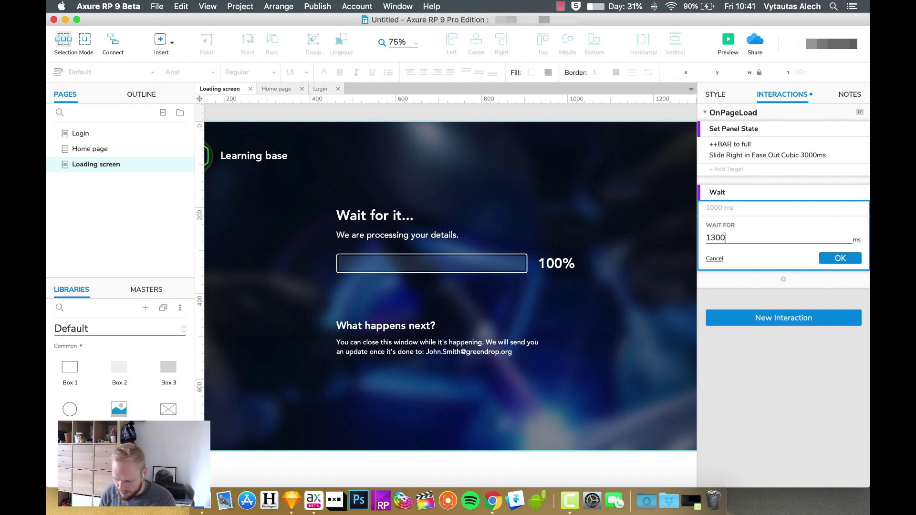
pyautogui.click(829, 258)
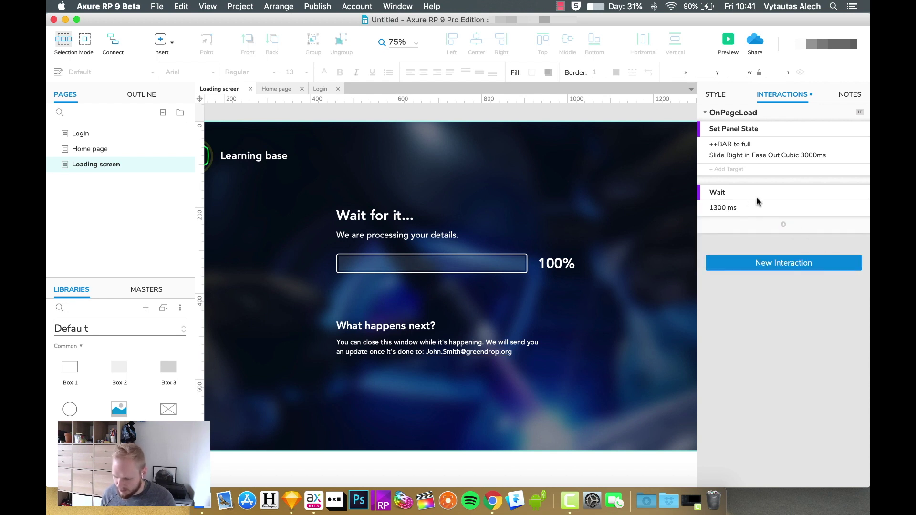
pyautogui.moveTo(747, 196); pyautogui.dragTo(749, 119)
# - Set the ++BAR panel's entrance animation duration to 12000 ms, and preview the loading screen in the browser
pyautogui.click(796, 196)
pyautogui.moveTo(807, 286); pyautogui.dragTo(766, 287)
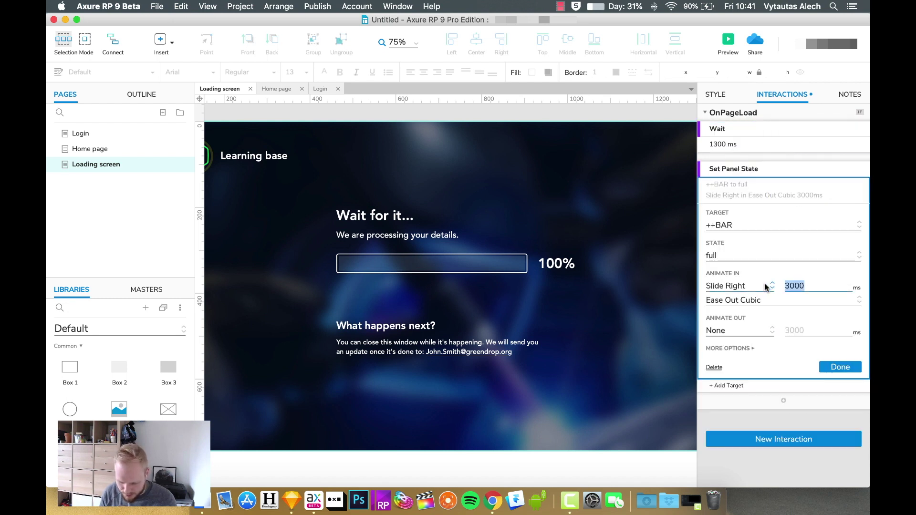
pyautogui.write('12000')
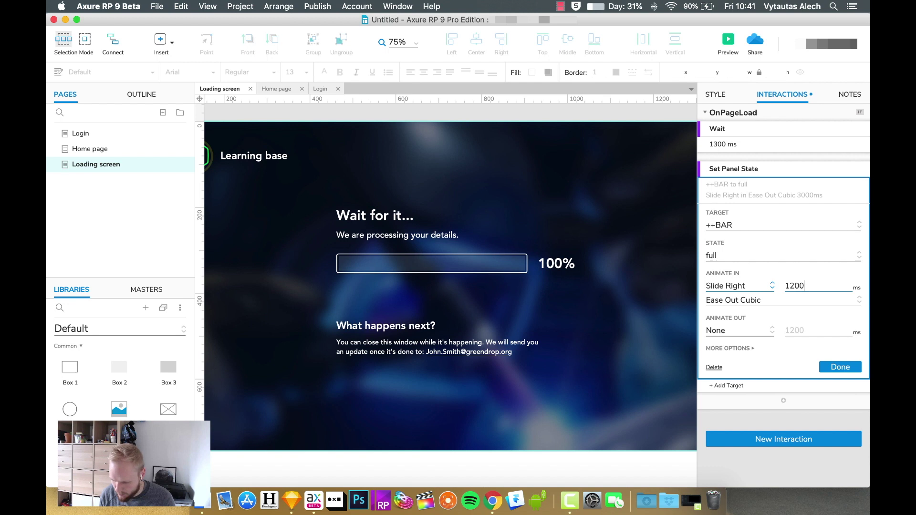
pyautogui.click(836, 367)
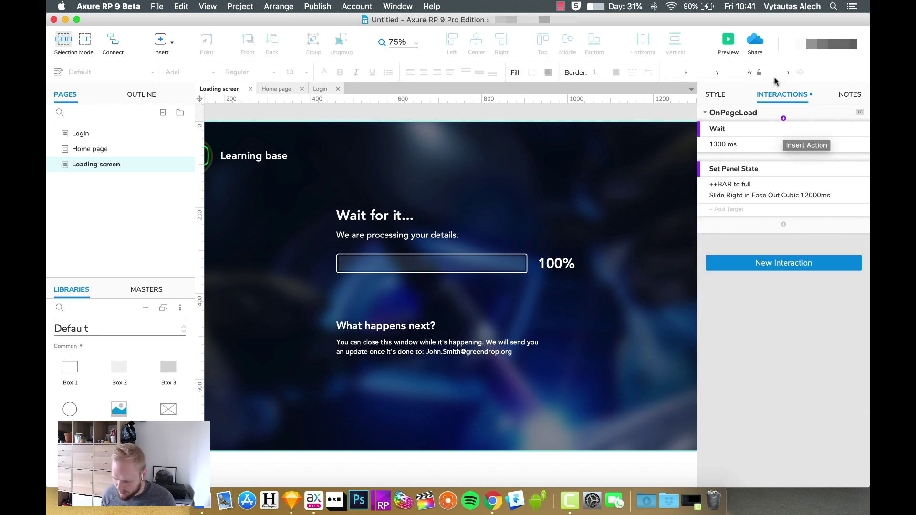
pyautogui.click(728, 41)
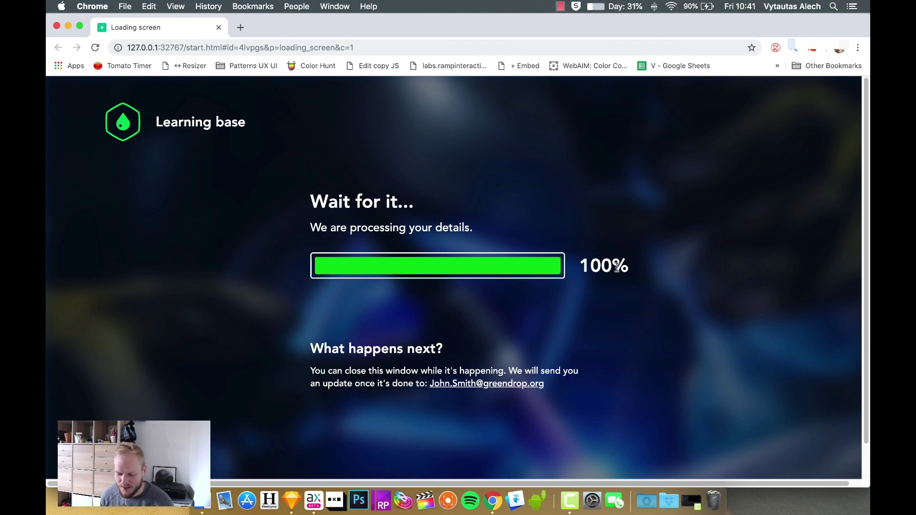
pyautogui.click(217, 29)
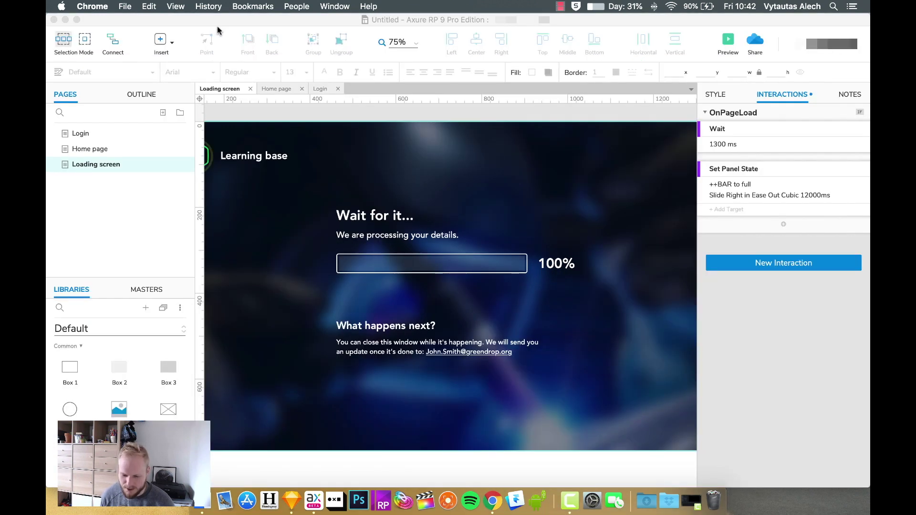
# - Duplicate the Loading screen page, rename the copy Ending, and nest it under Loading screen
pyautogui.rightClick(87, 165)
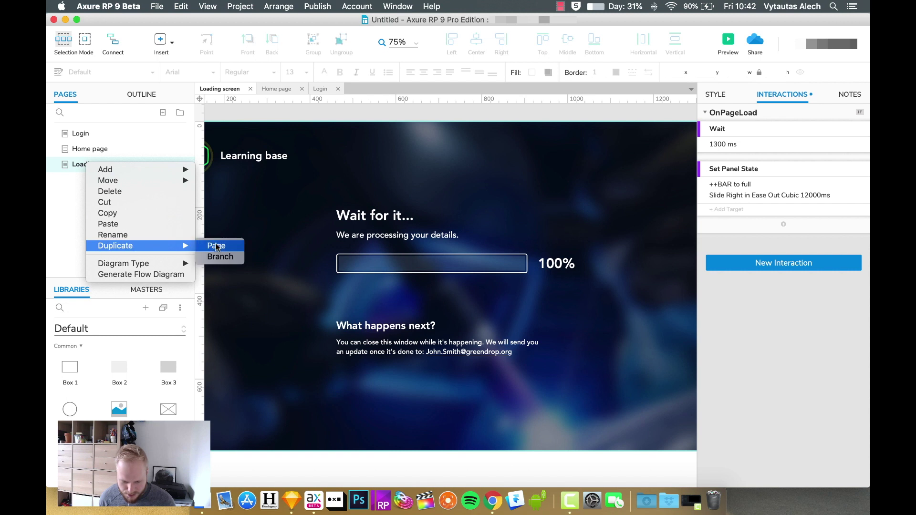
pyautogui.click(219, 245)
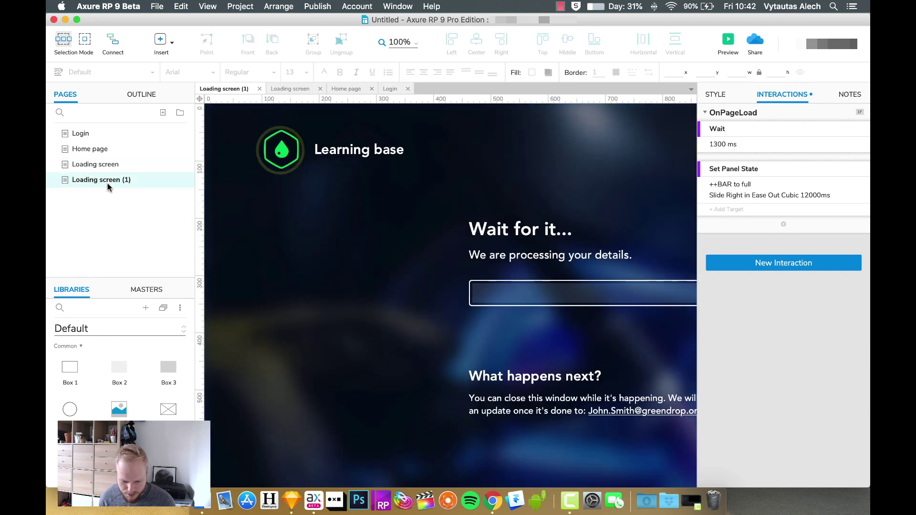
pyautogui.write('Endi')
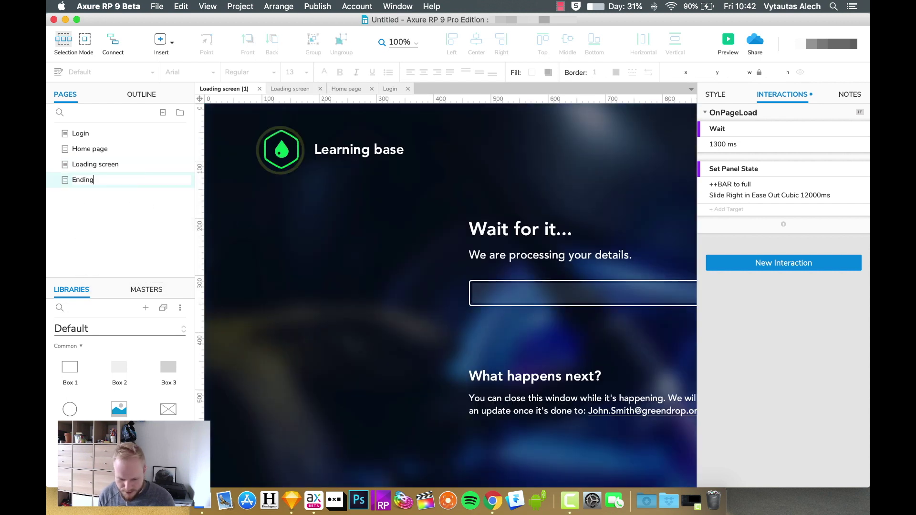
pyautogui.write('ng')
pyautogui.press('Return')
pyautogui.moveTo(76, 185); pyautogui.dragTo(127, 178)
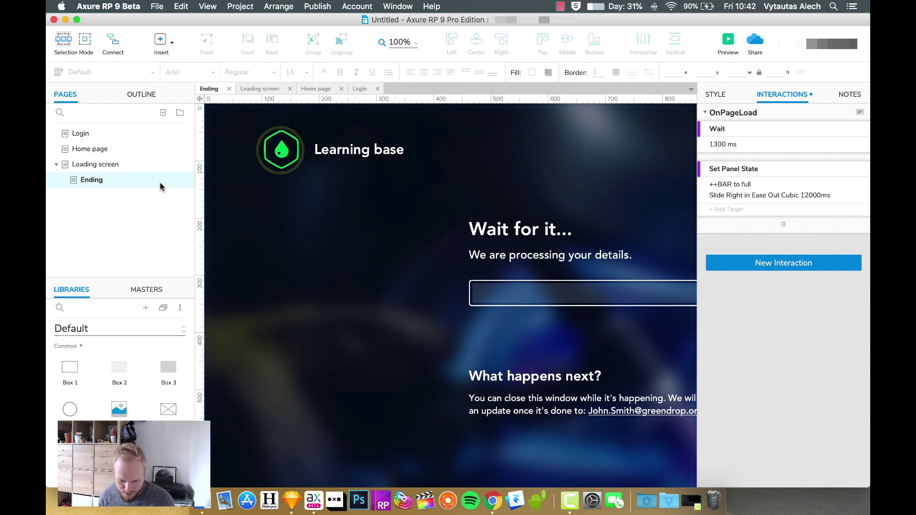
# - On the Ending page, change the text to "Well done!" and "Your details are now processed." and remove the progress bar and percentage
pyautogui.moveTo(458, 220); pyautogui.dragTo(476, 290)
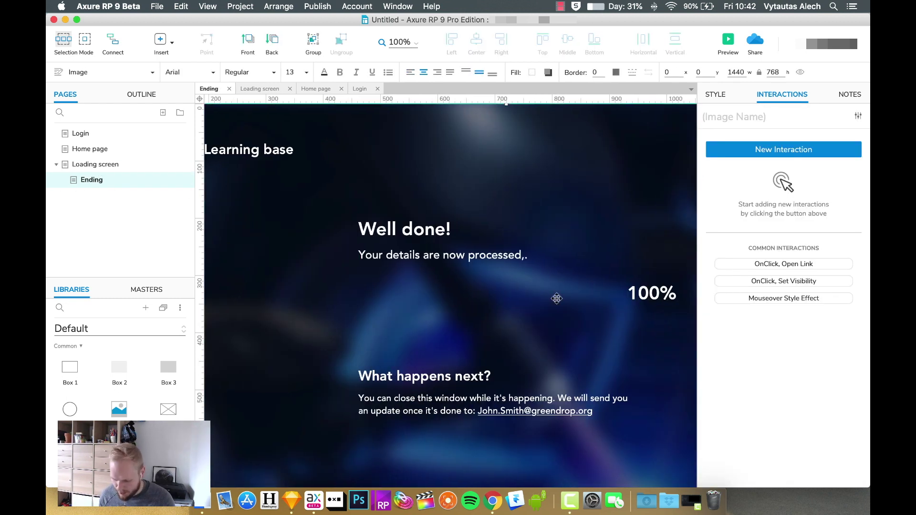
# - On the Loading screen page, add a 12000 ms Wait action to OnPageLoad after the Set Panel State action
pyautogui.doubleClick(95, 164)
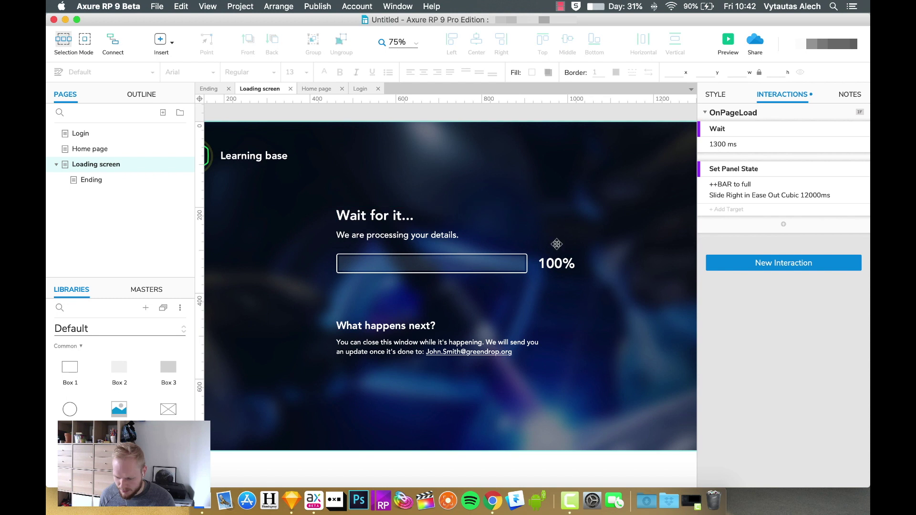
pyautogui.click(784, 223)
pyautogui.scroll(-3, 785, 428)
pyautogui.scroll(-5, 785, 428)
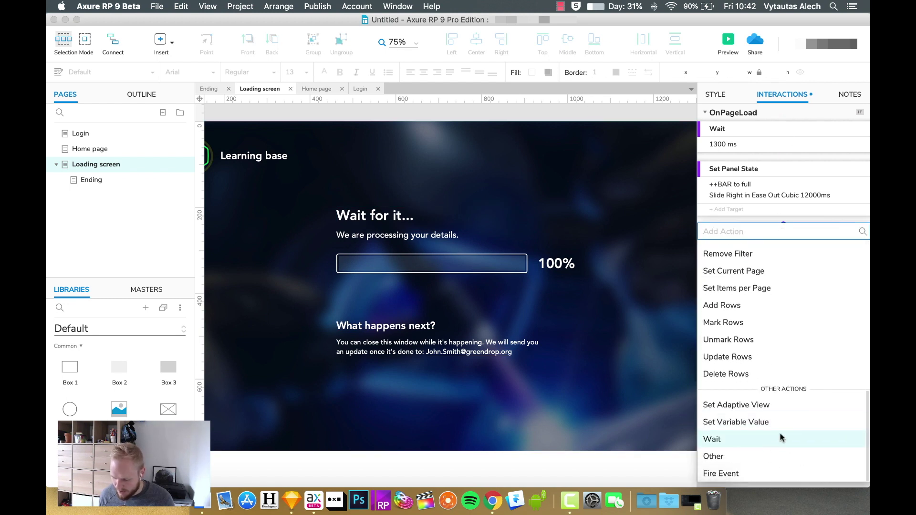
pyautogui.click(728, 441)
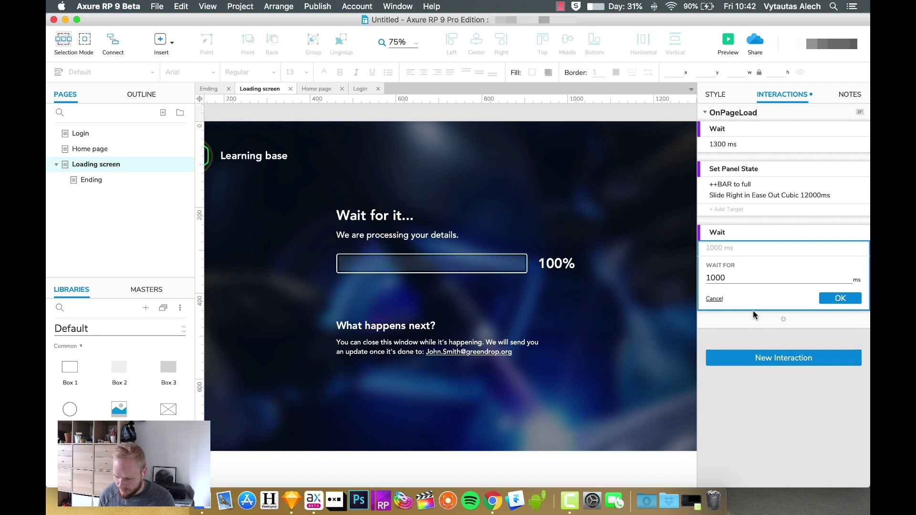
pyautogui.doubleClick(737, 279)
pyautogui.write('12000')
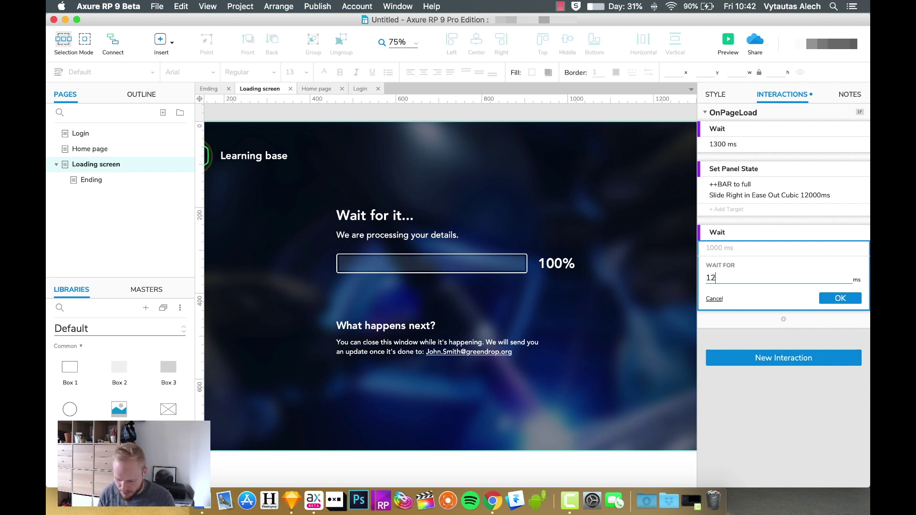
pyautogui.click(840, 298)
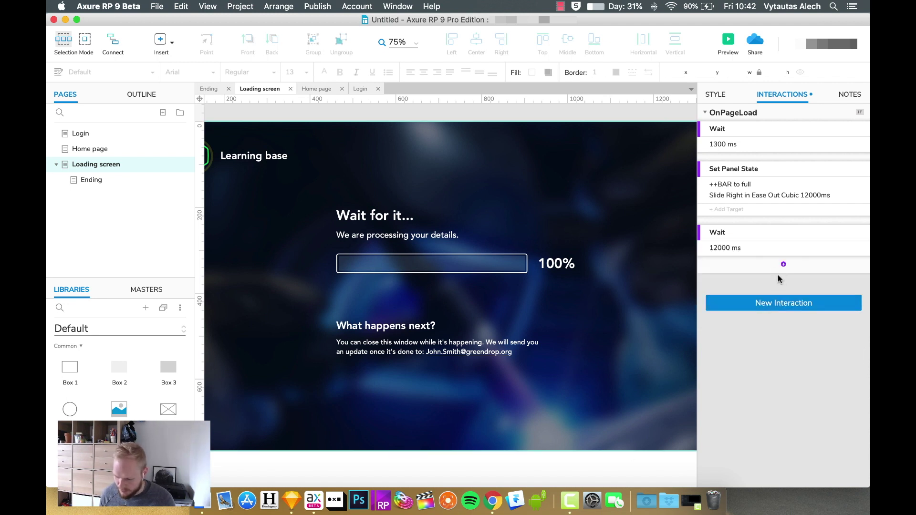
# - Add an Open Link action targeting the Ending page after the 12000 ms wait
pyautogui.click(784, 266)
pyautogui.click(761, 300)
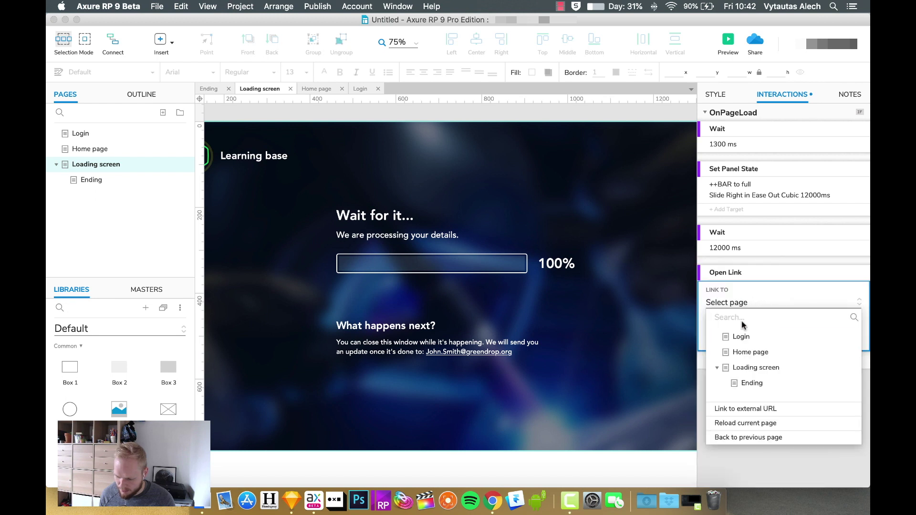
pyautogui.click(753, 384)
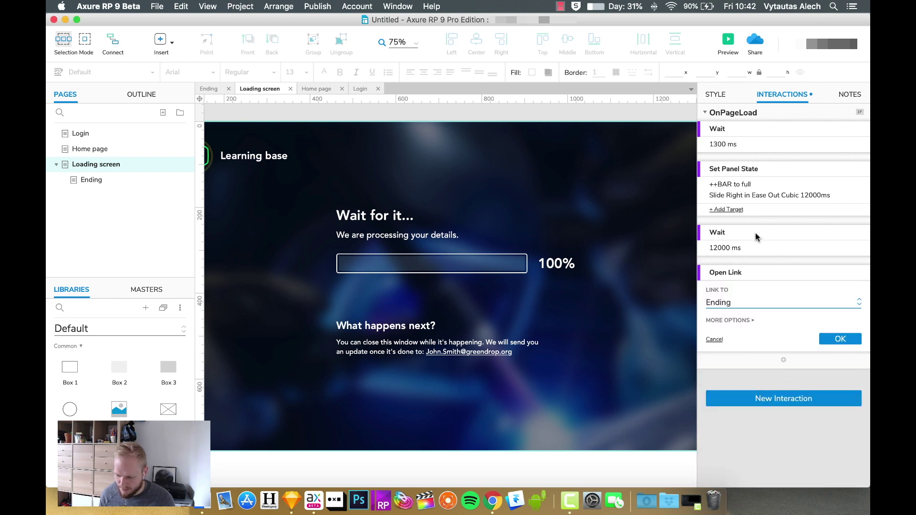
pyautogui.click(832, 342)
# - Preview the loading screen through its redirect to the Ending page with the preview toolbar hidden, and close the preview tab
pyautogui.click(728, 40)
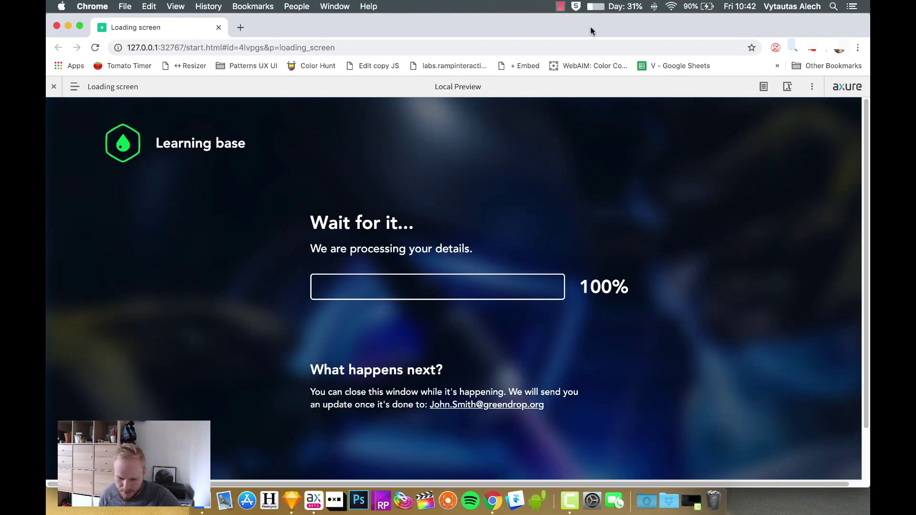
pyautogui.click(53, 85)
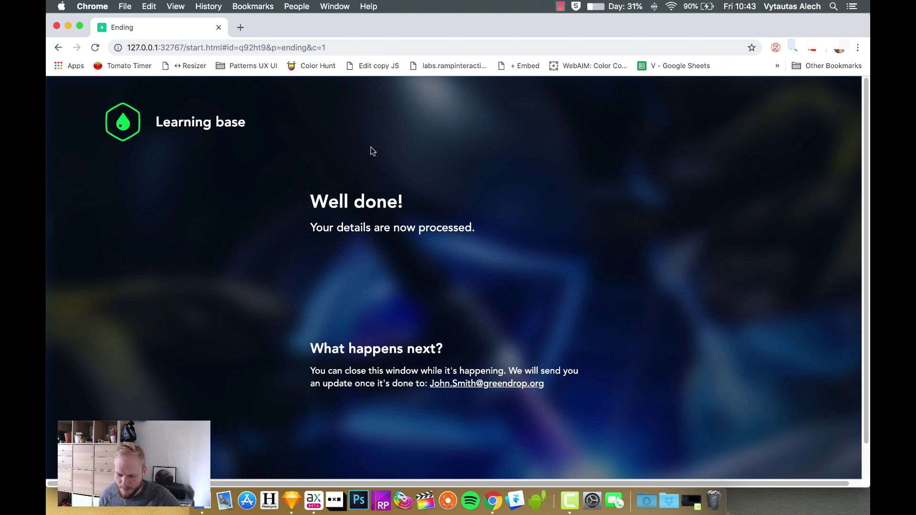
pyautogui.click(218, 28)
# - Rename the percentage label beside the loading bar to ++Progress and change its text to 0%
pyautogui.click(559, 264)
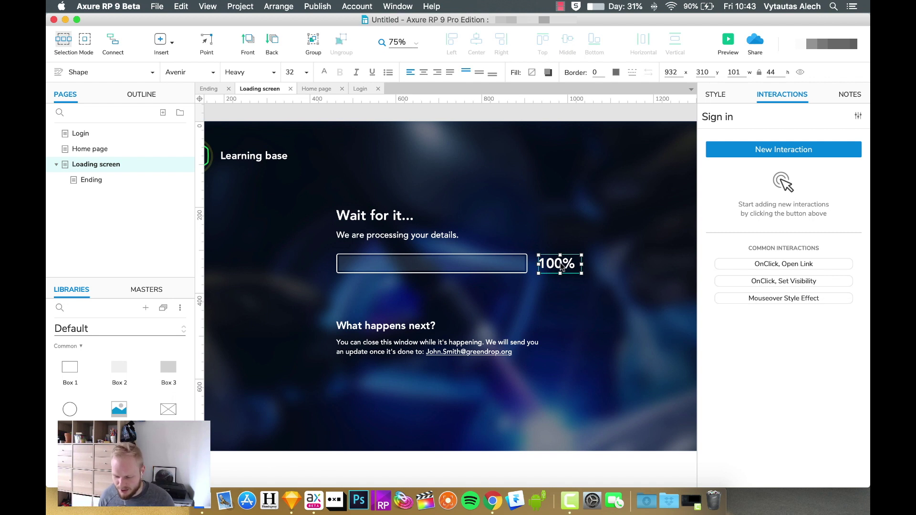
pyautogui.hscroll(1, 561, 268)
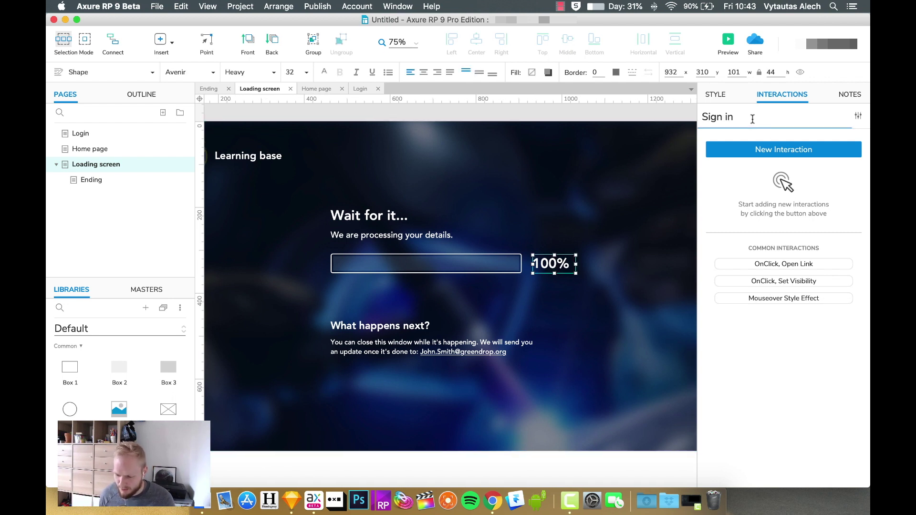
pyautogui.moveTo(752, 119); pyautogui.dragTo(678, 118)
pyautogui.write('++')
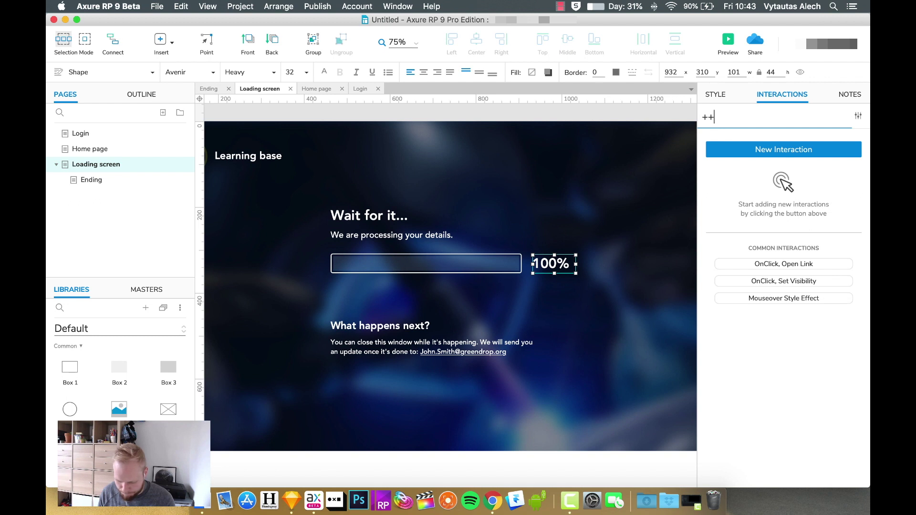
pyautogui.write('Percentag')
pyautogui.press('BackSpace')
pyautogui.press('BackSpace')
pyautogui.press('BackSpace')
pyautogui.press('BackSpace')
pyautogui.press('BackSpace')
pyautogui.press('BackSpace')
pyautogui.press('BackSpace')
pyautogui.press('BackSpace')
pyautogui.write('rogress')
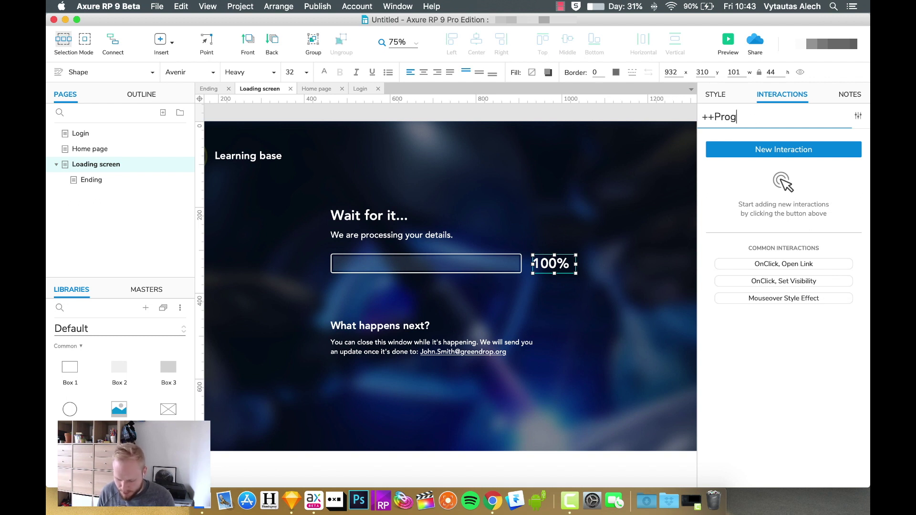
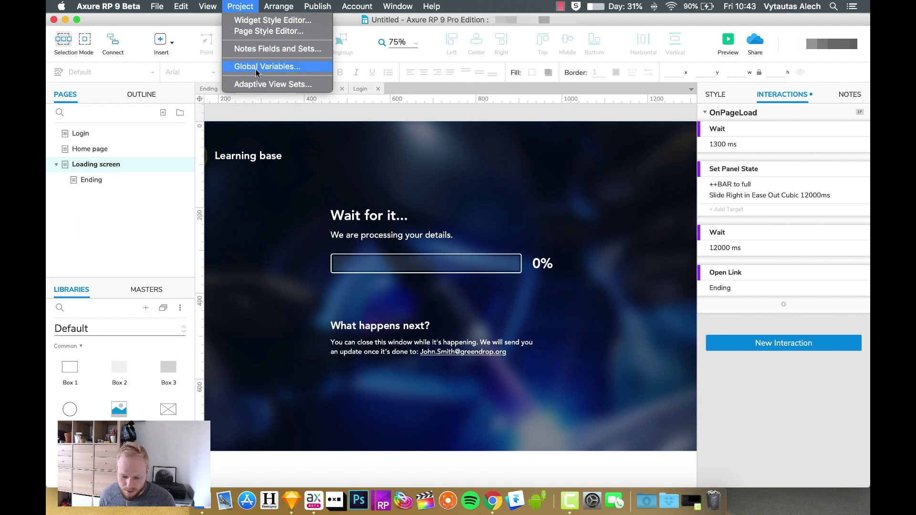
# - Create a global variable named Progress with a default value of 0
pyautogui.click(259, 69)
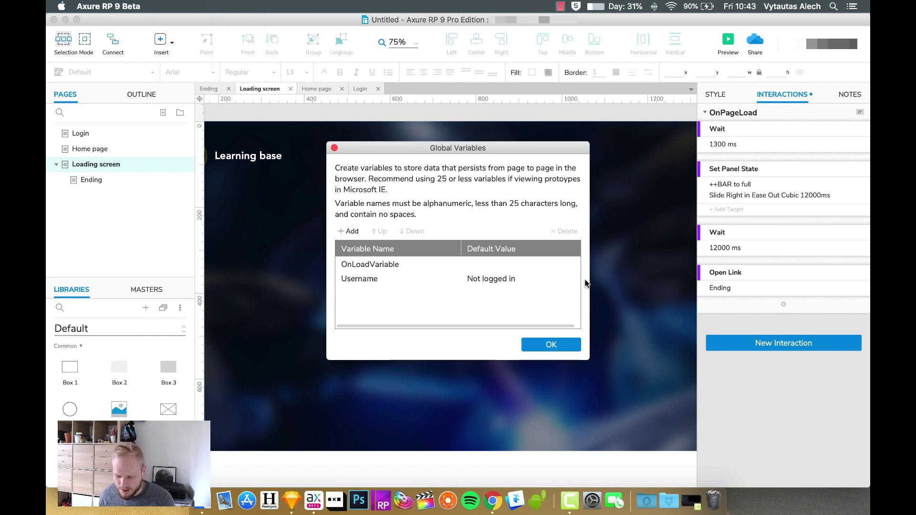
pyautogui.click(367, 279)
pyautogui.click(371, 265)
pyautogui.click(350, 231)
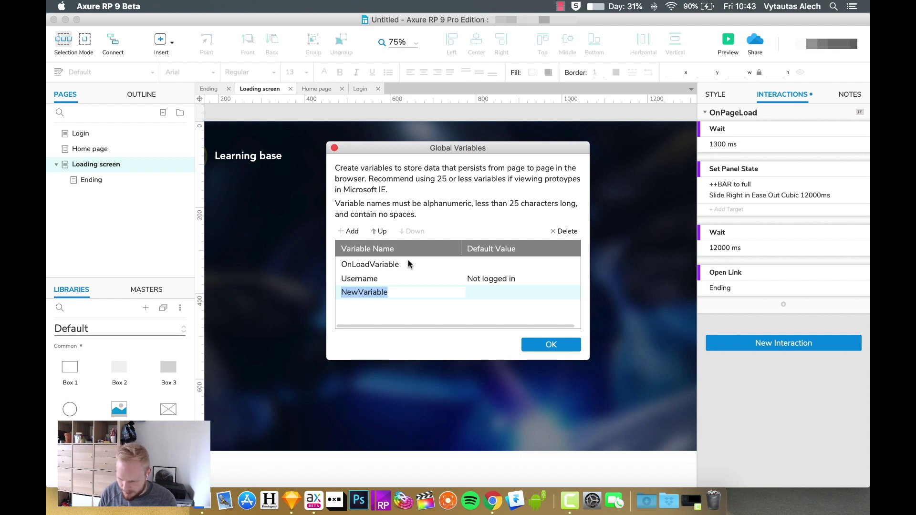
pyautogui.write('Progres')
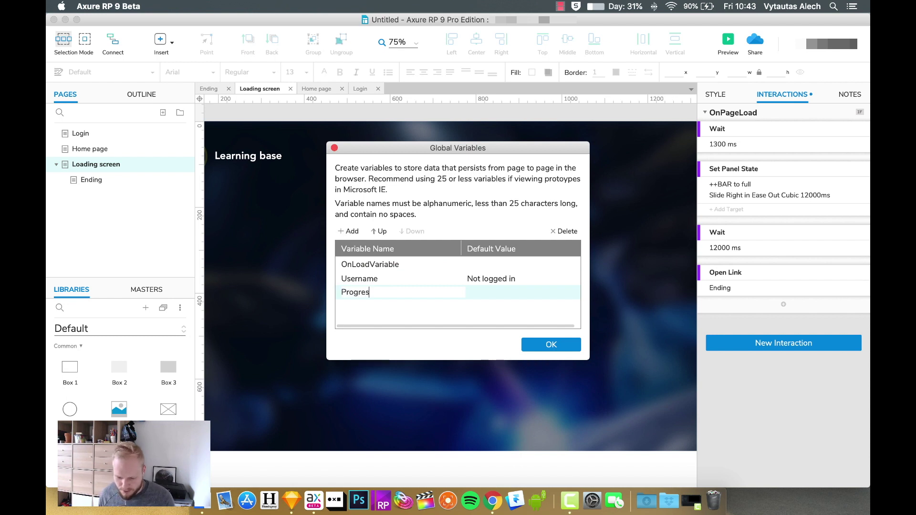
pyautogui.write('s')
pyautogui.hscroll(1, 410, 265)
pyautogui.click(489, 291)
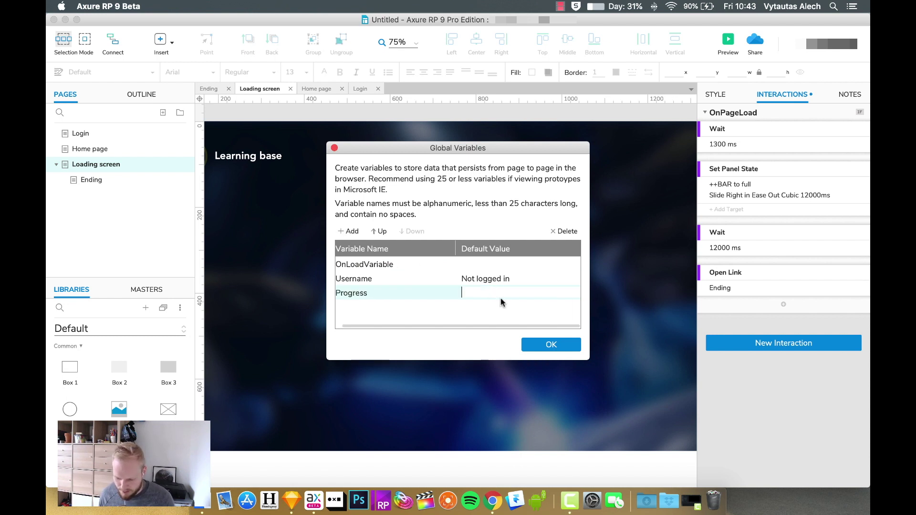
pyautogui.write('0')
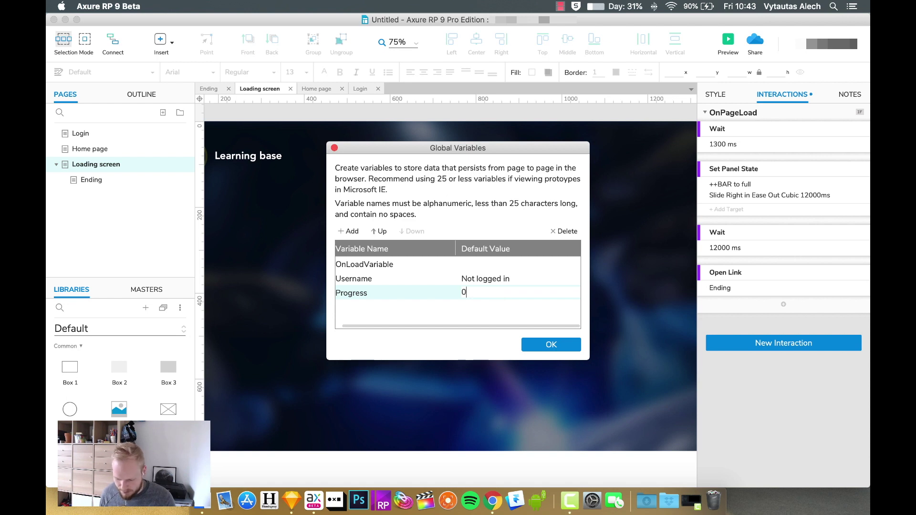
pyautogui.click(551, 345)
pyautogui.click(549, 266)
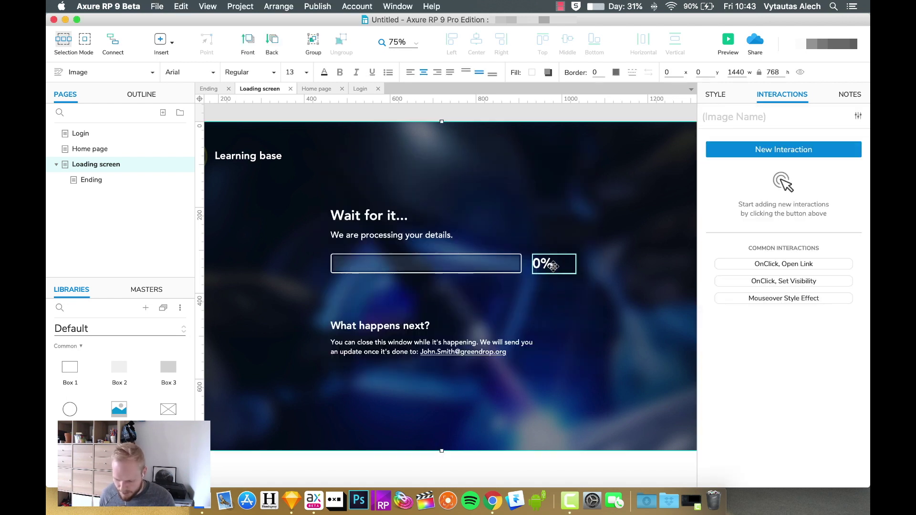
# - Remove the percent sign from the ++ProgressText label beside the loading bar so its text is just 0
pyautogui.doubleClick(548, 265)
pyautogui.click(549, 266)
pyautogui.doubleClick(550, 266)
pyautogui.press('BackSpace')
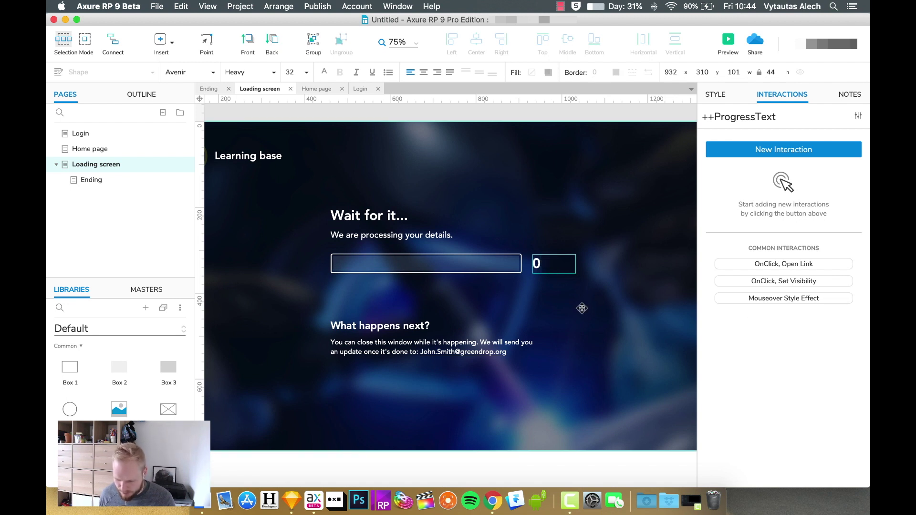
pyautogui.click(582, 298)
# - Duplicate the 0 label directly to its right, change the copy's text to %, and narrow its box to 48 px
pyautogui.press('super+c')
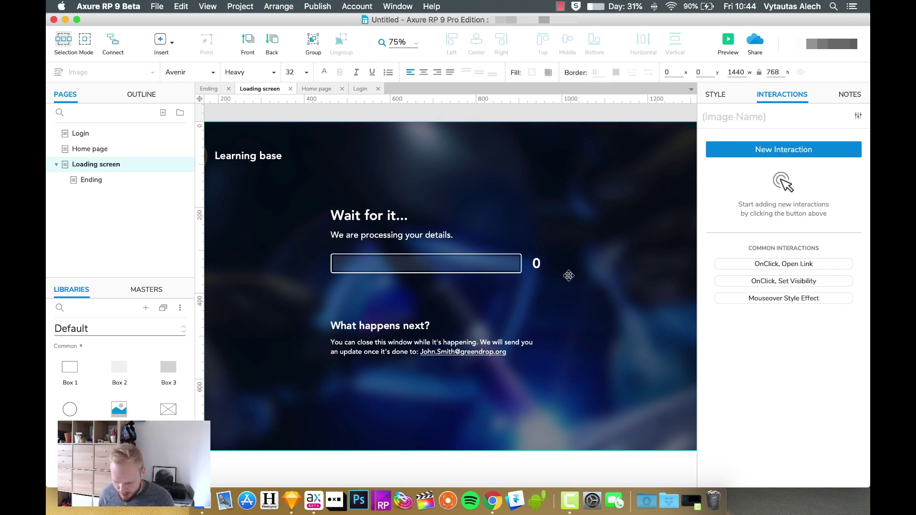
pyautogui.scroll(1, 587, 290)
pyautogui.click(561, 276)
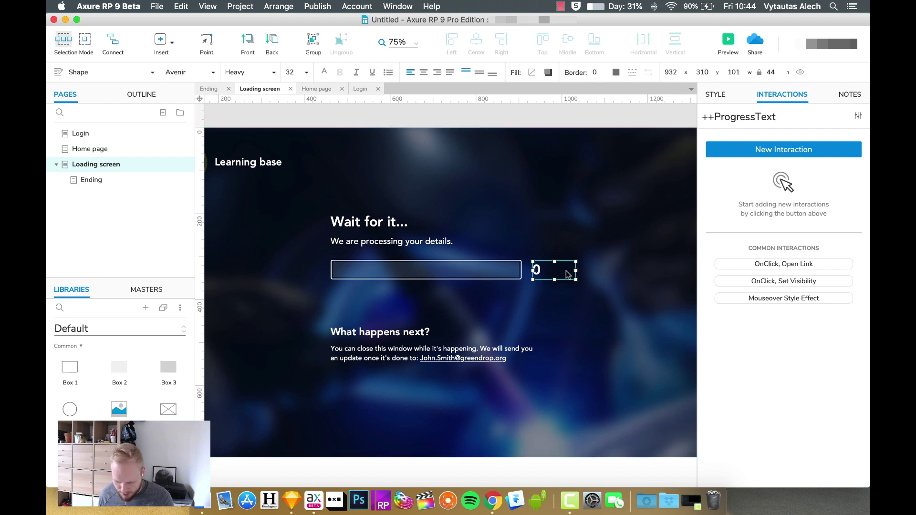
pyautogui.moveTo(561, 275); pyautogui.dragTo(593, 270)
pyautogui.doubleClick(586, 271)
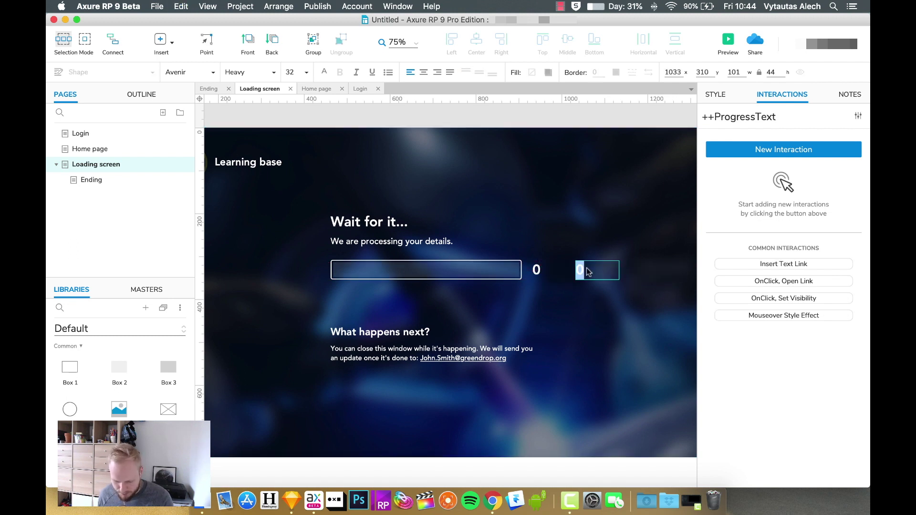
pyautogui.write('%')
pyautogui.click(590, 272)
pyautogui.click(589, 272)
pyautogui.doubleClick(620, 270)
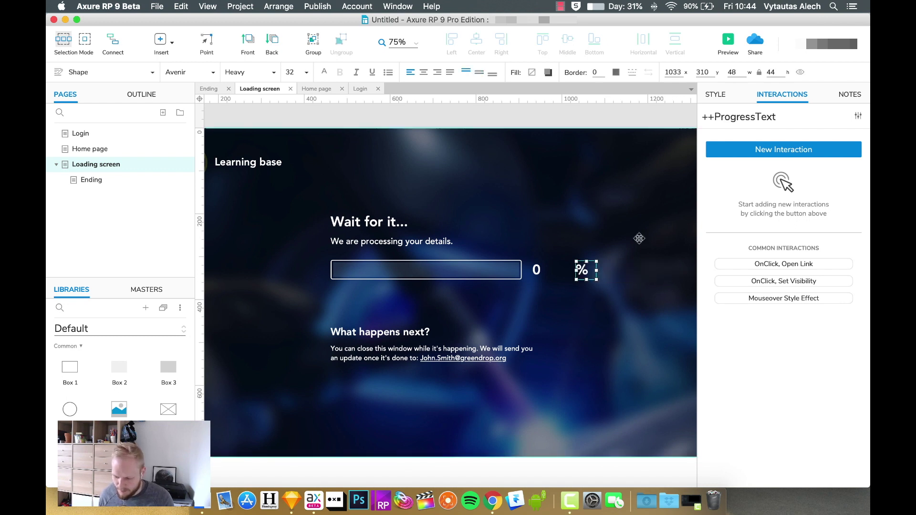
# - Clear the widget name of the % label
pyautogui.doubleClick(774, 121)
pyautogui.press('BackSpace')
pyautogui.press('BackSpace')
pyautogui.press('BackSpace')
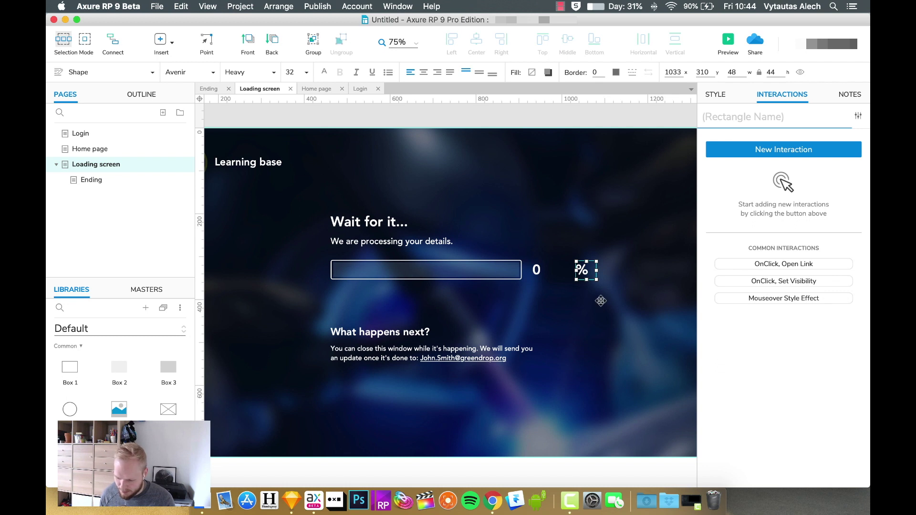
# - Right-align the text of the 0 label and narrow its box to 59 px to bring the % sign closer
pyautogui.click(536, 270)
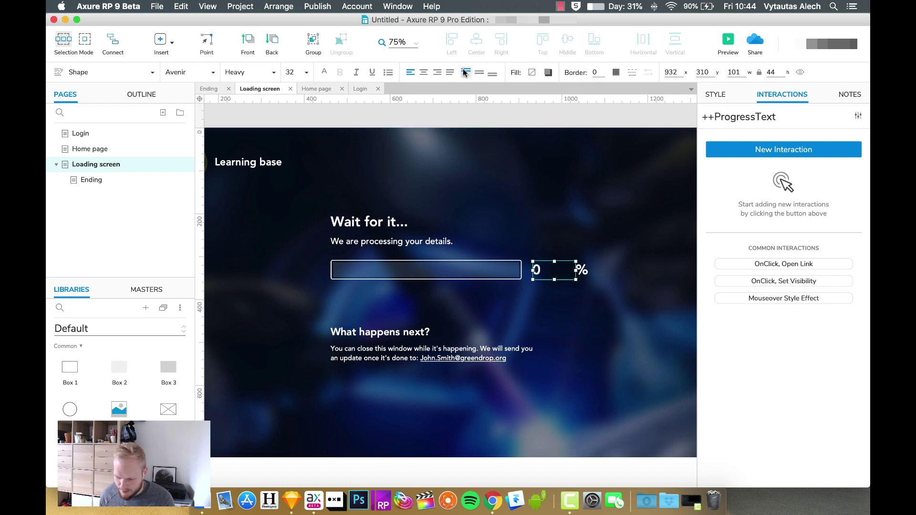
pyautogui.click(423, 72)
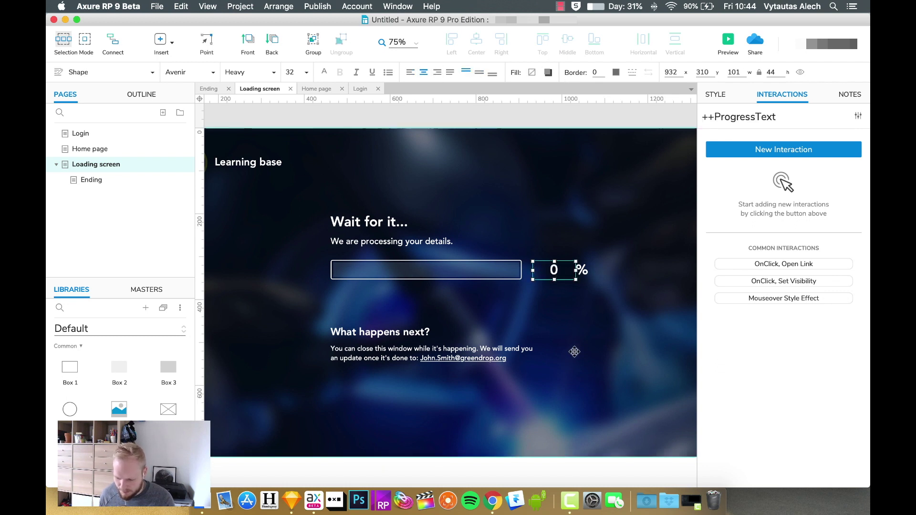
pyautogui.click(437, 73)
pyautogui.moveTo(577, 270)
pyautogui.mouseDown()
pyautogui.moveTo(546, 270)
pyautogui.moveTo(585, 270)
pyautogui.moveTo(571, 271)
pyautogui.mouseUp()
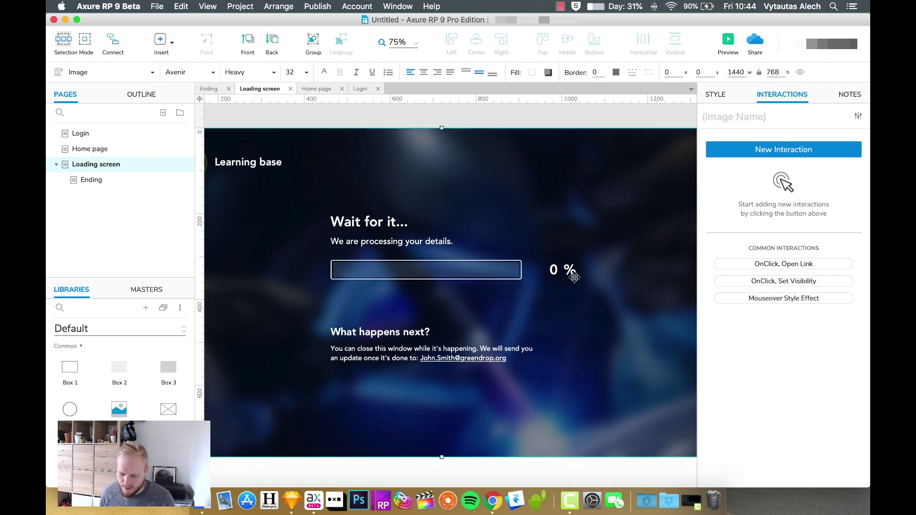
# - Shift the 0 and % labels together about 10 px towards the loading bar and nudge the % sign closer to the 0
pyautogui.keyDown('shift'); pyautogui.click(554, 271); pyautogui.keyUp('shift')
pyautogui.moveTo(569, 270); pyautogui.dragTo(565, 270)
pyautogui.click(566, 270)
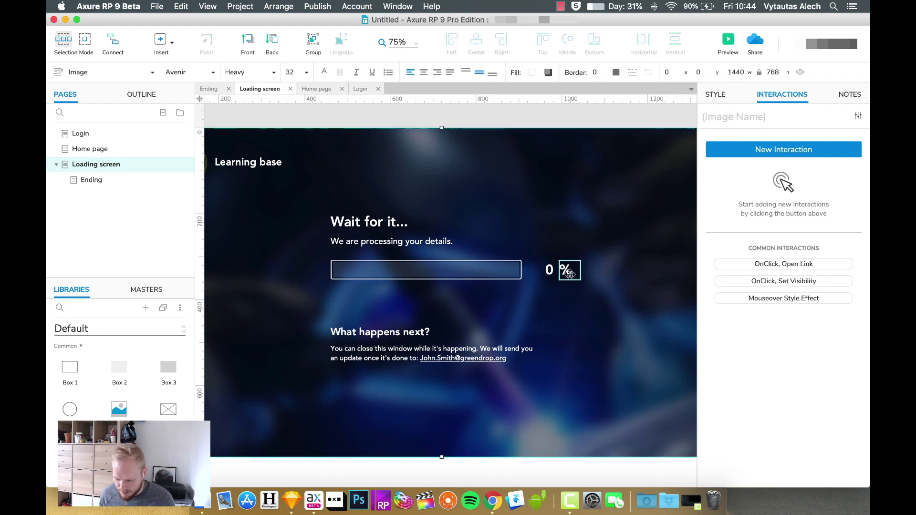
pyautogui.press('Left')
pyautogui.press('Left')
pyautogui.press('Left')
pyautogui.press('Left')
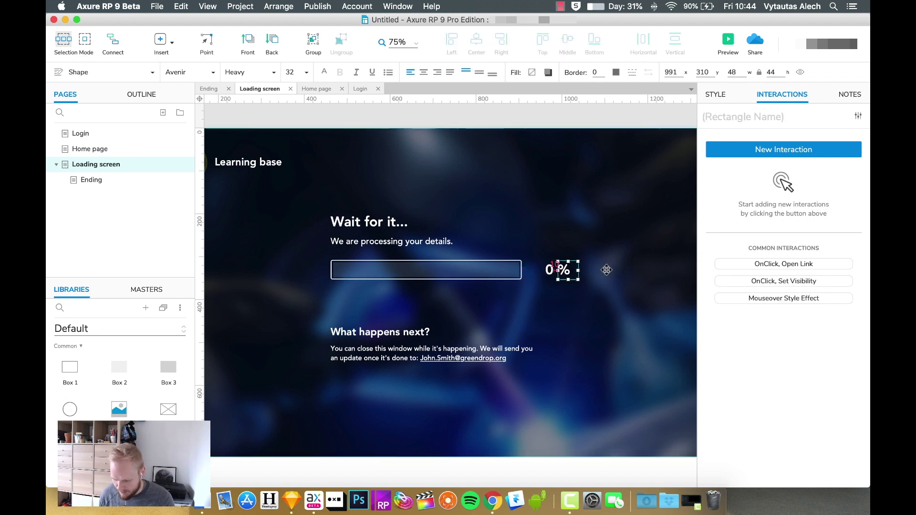
pyautogui.click(593, 319)
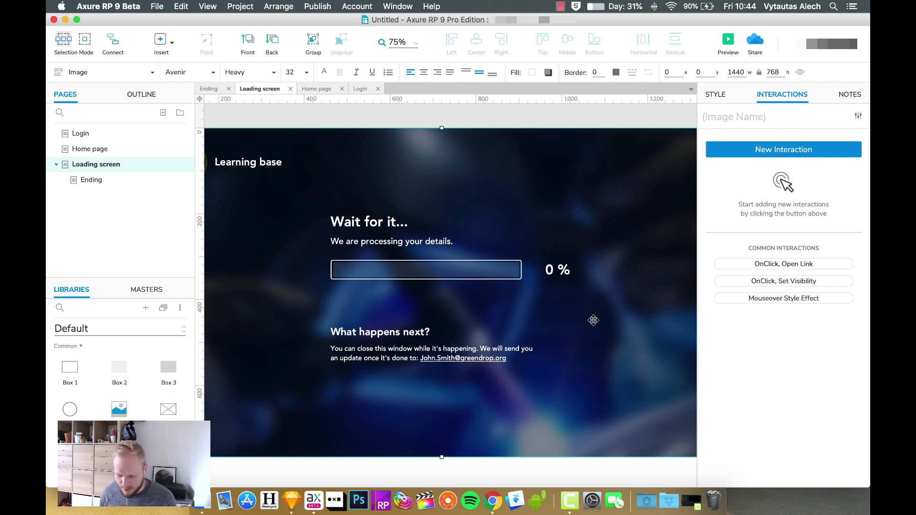
# - Add an OnLoad interaction to the ++ProgressText label
pyautogui.hscroll(-3, 593, 378)
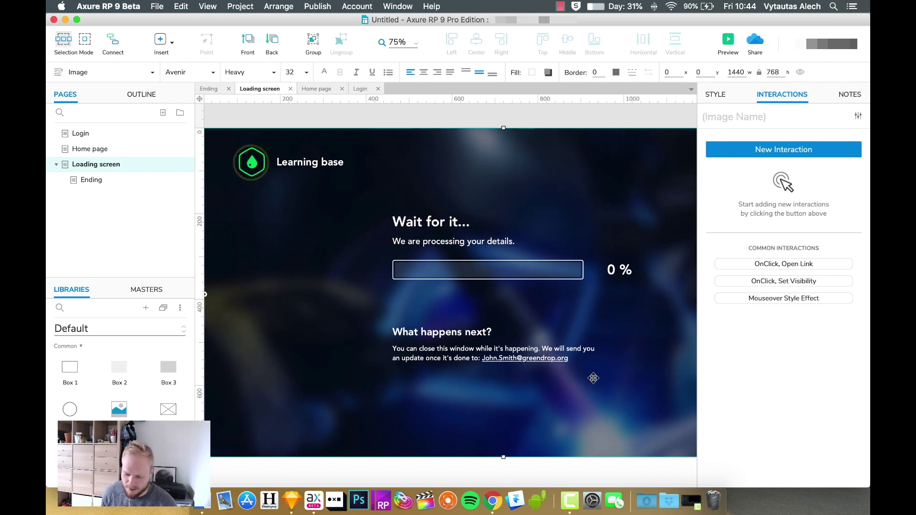
pyautogui.hscroll(1, 593, 378)
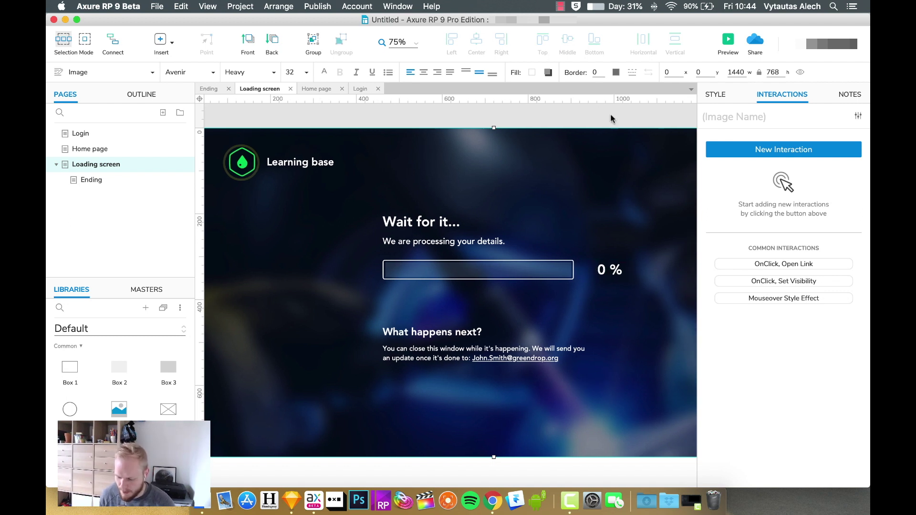
pyautogui.click(592, 274)
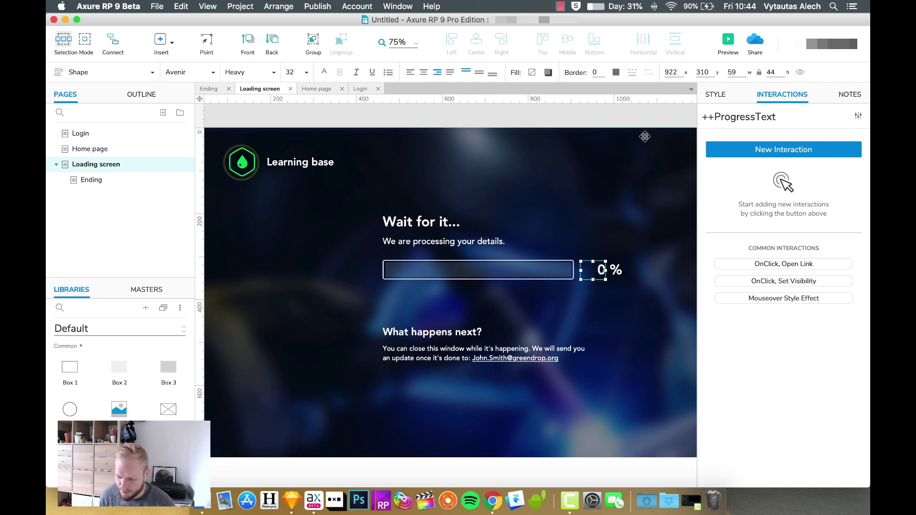
pyautogui.click(614, 124)
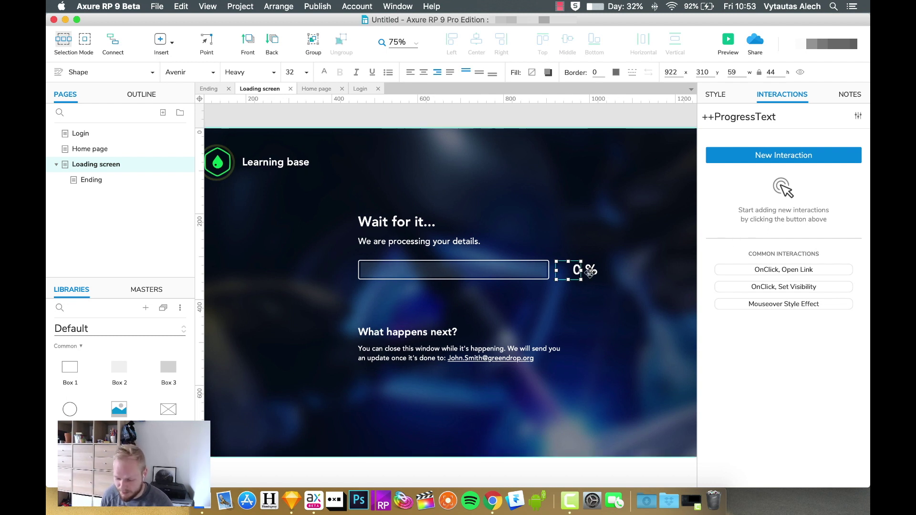
pyautogui.click(795, 157)
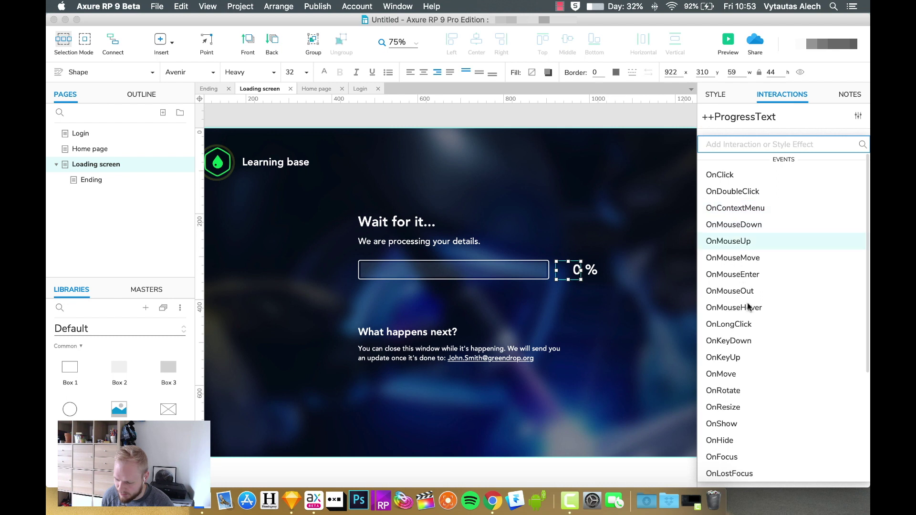
pyautogui.scroll(-5, 748, 311)
pyautogui.scroll(5, 745, 333)
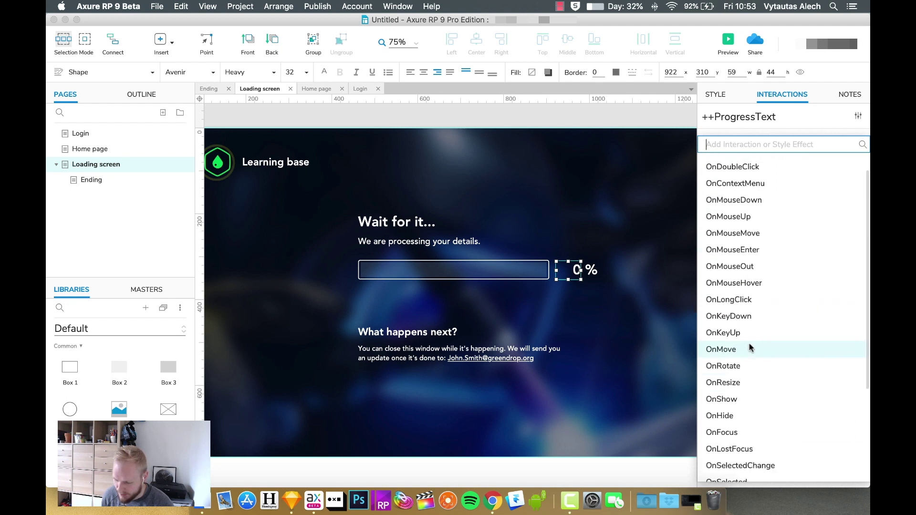
pyautogui.scroll(-5, 743, 270)
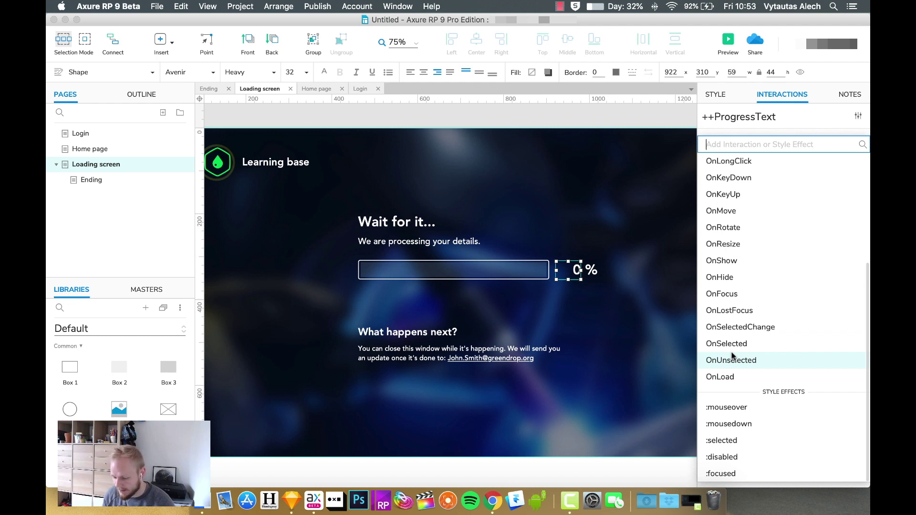
pyautogui.scroll(5, 727, 263)
pyautogui.scroll(-2, 739, 330)
pyautogui.scroll(-3, 741, 336)
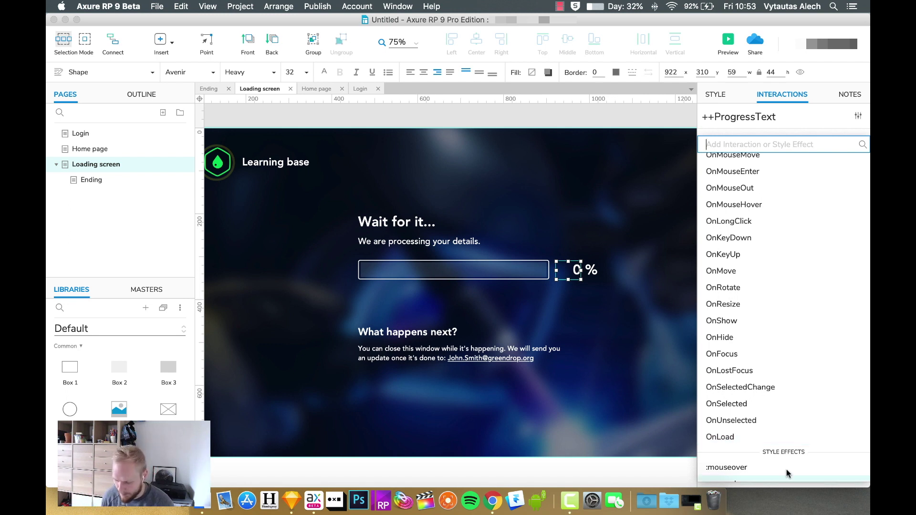
pyautogui.click(742, 437)
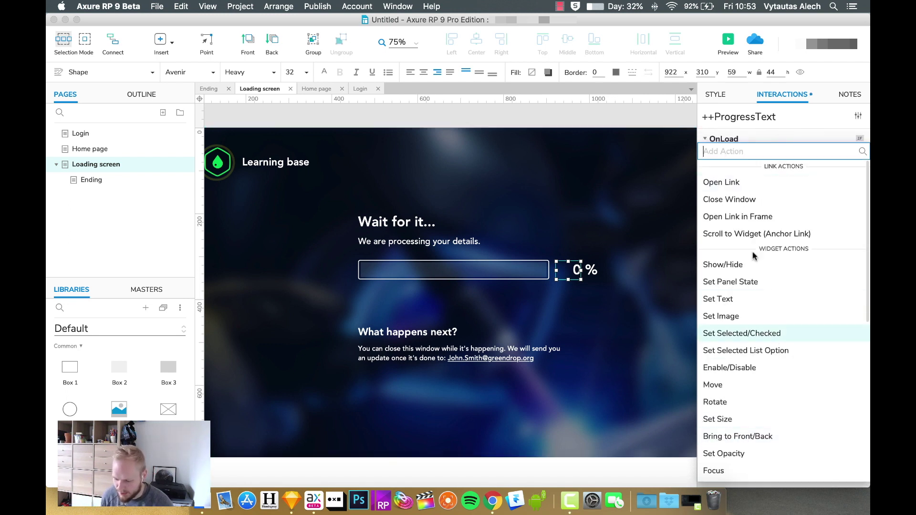
# - Add a Set Variable Value action to the OnLoad event that sets Progress to [[Progress+5]]
pyautogui.scroll(-5, 743, 439)
pyautogui.scroll(-8, 743, 439)
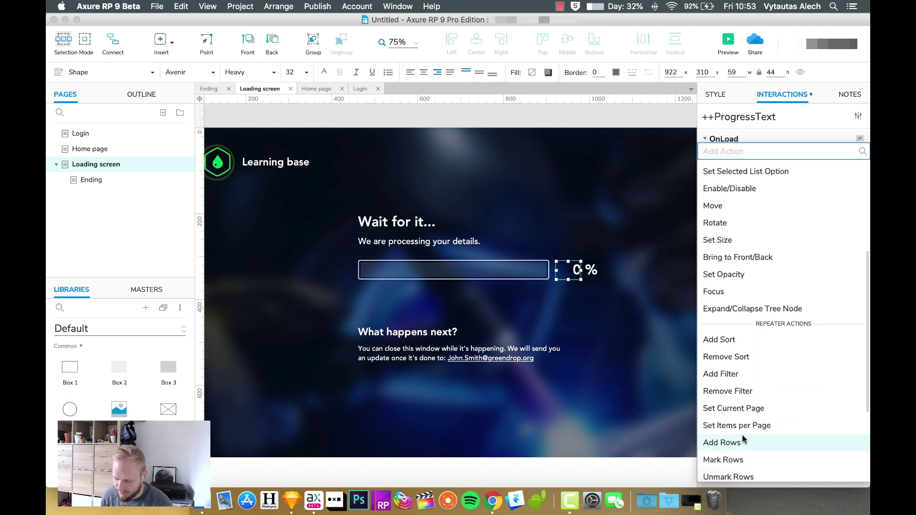
pyautogui.click(735, 423)
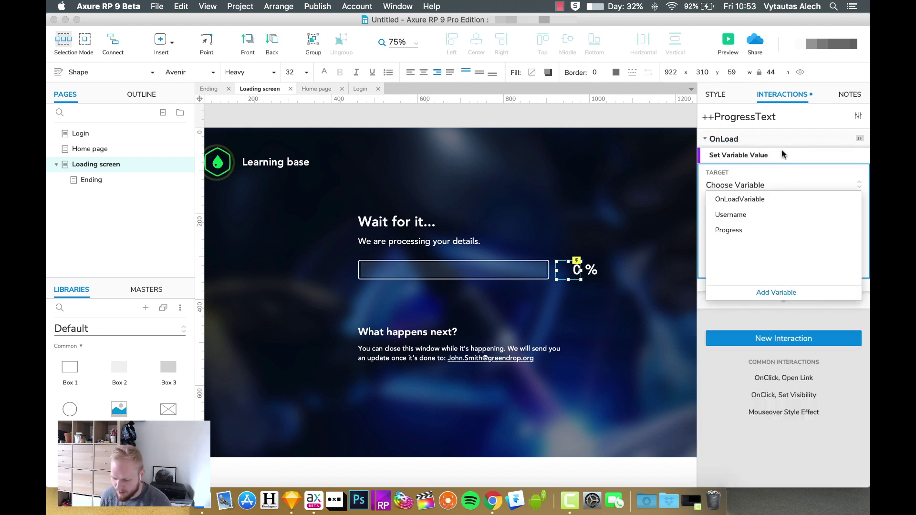
pyautogui.click(728, 230)
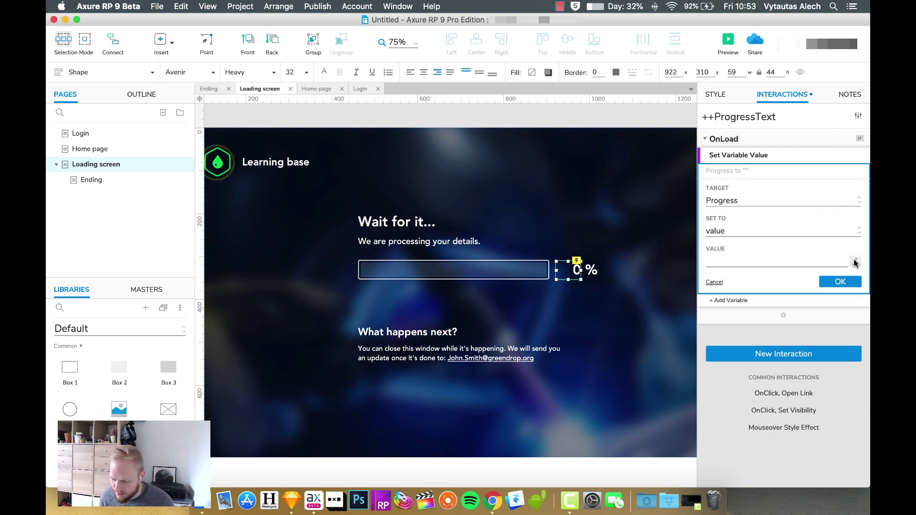
pyautogui.click(855, 263)
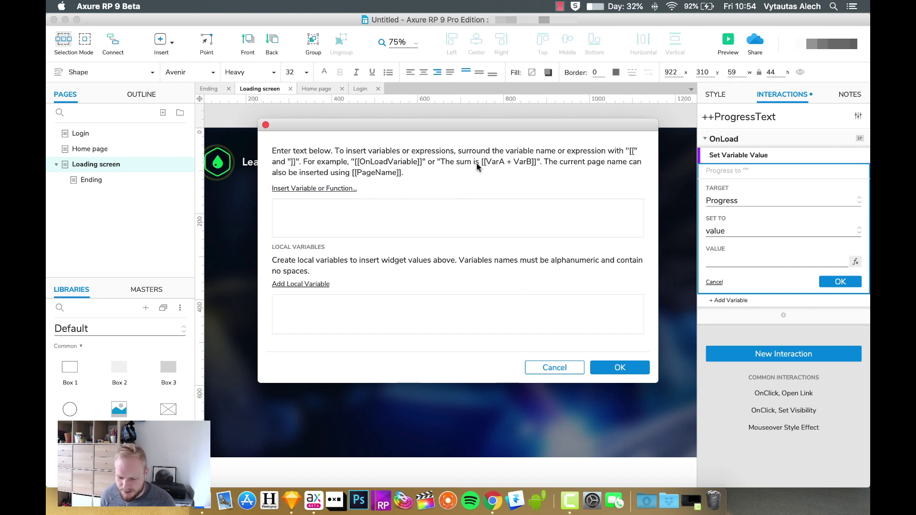
pyautogui.click(316, 217)
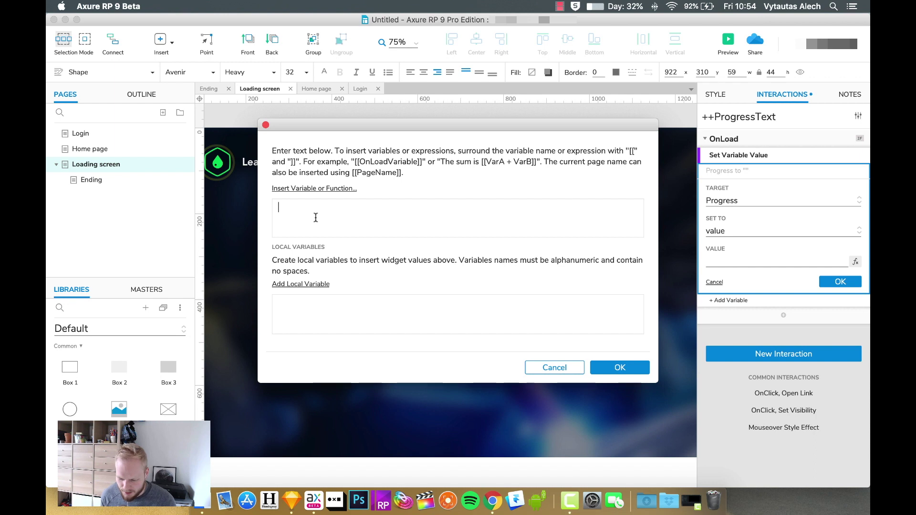
pyautogui.click(317, 189)
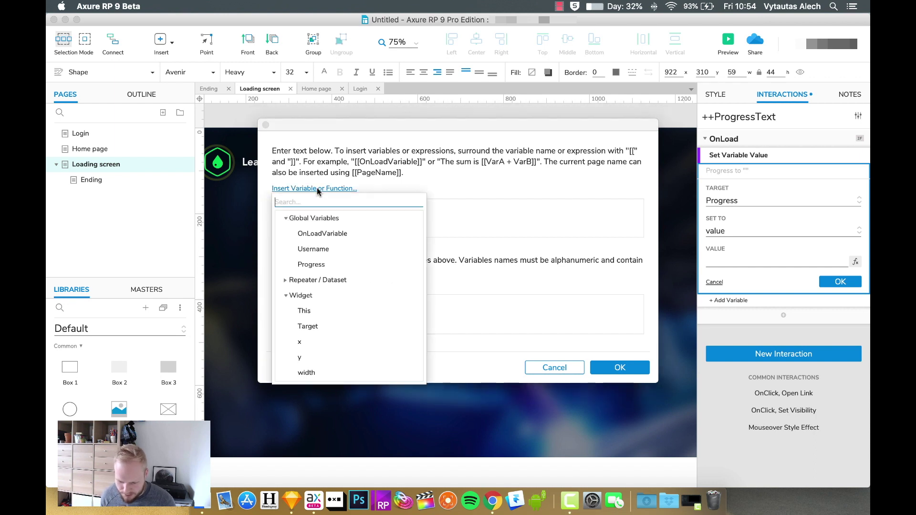
pyautogui.click(314, 265)
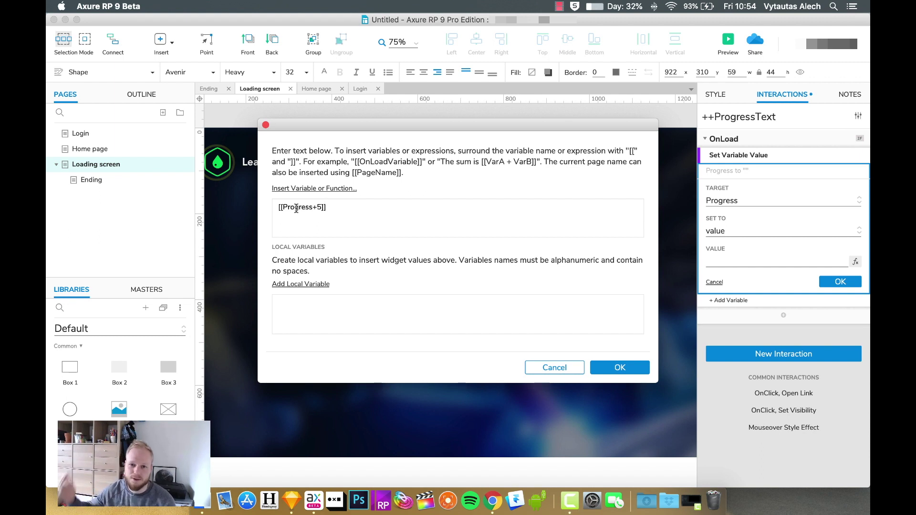
pyautogui.click(620, 368)
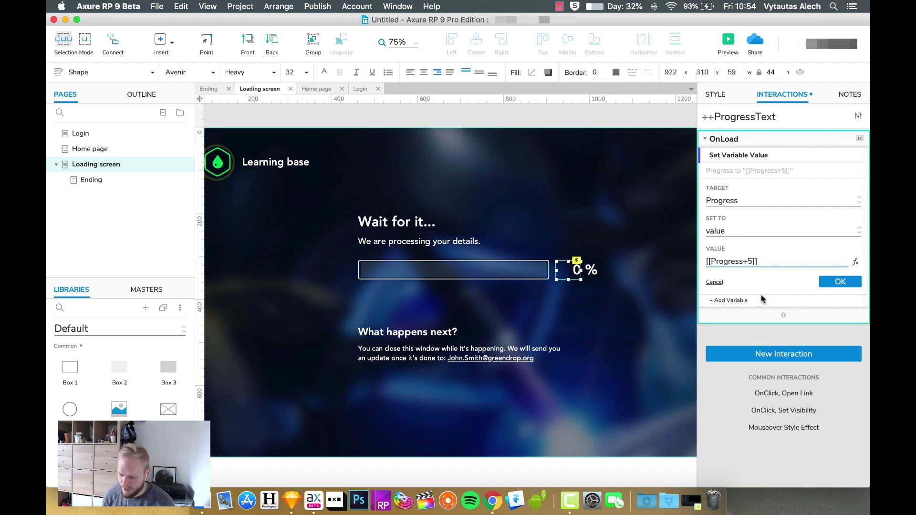
# - Add a Set Text action to the ++ProgressText OnLoad event that sets ++ProgressText to the value of the variable Progress
pyautogui.click(784, 316)
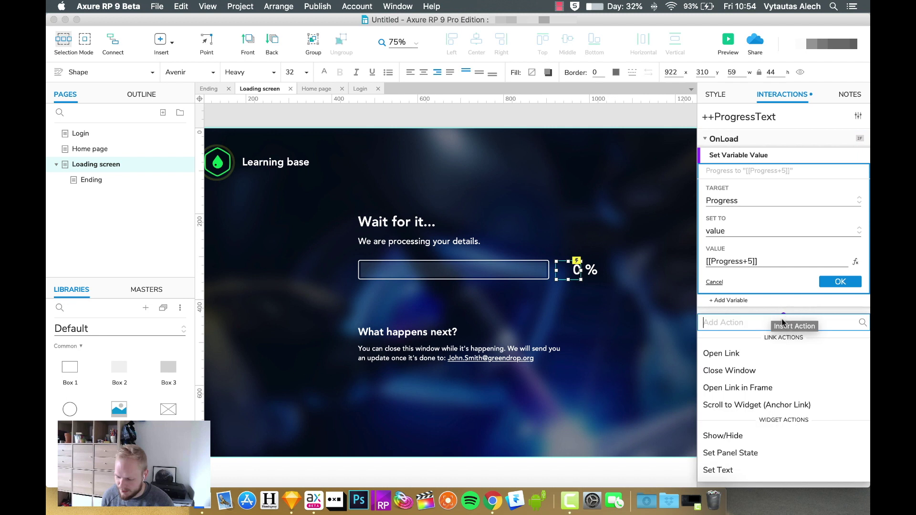
pyautogui.scroll(-1, 748, 440)
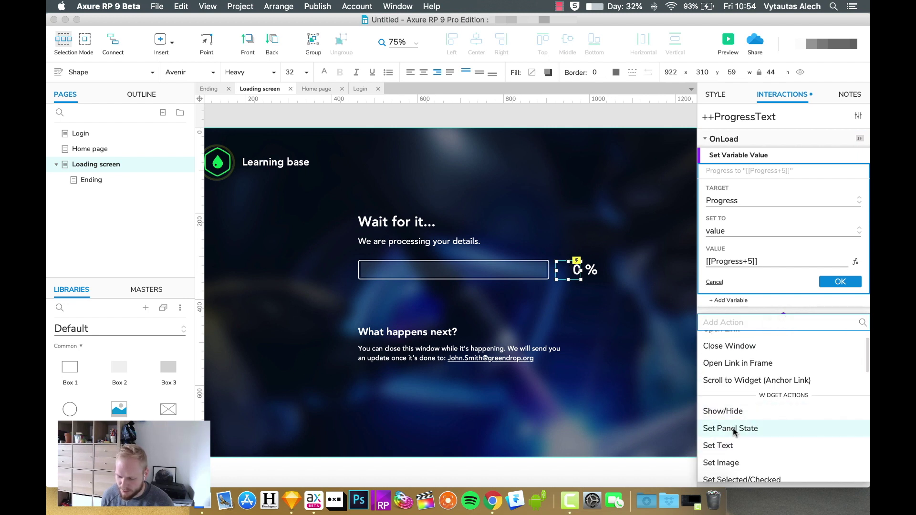
pyautogui.click(722, 446)
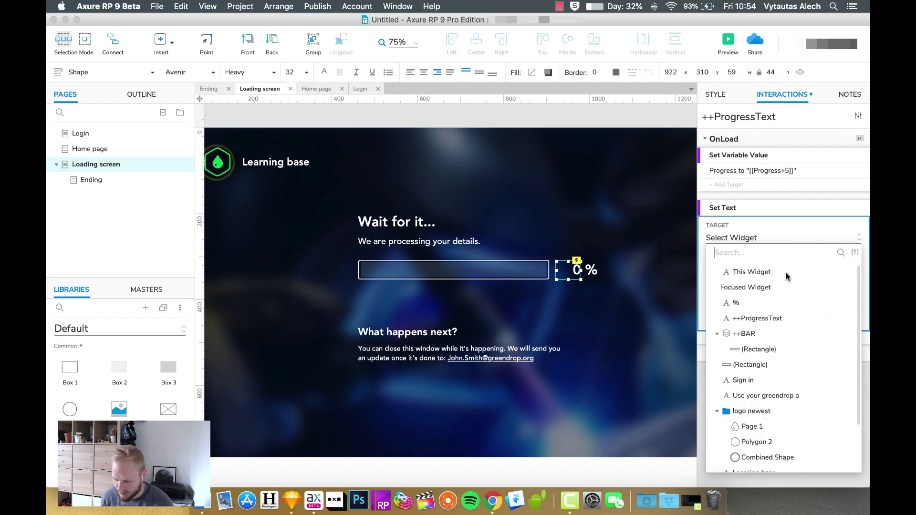
pyautogui.click(764, 319)
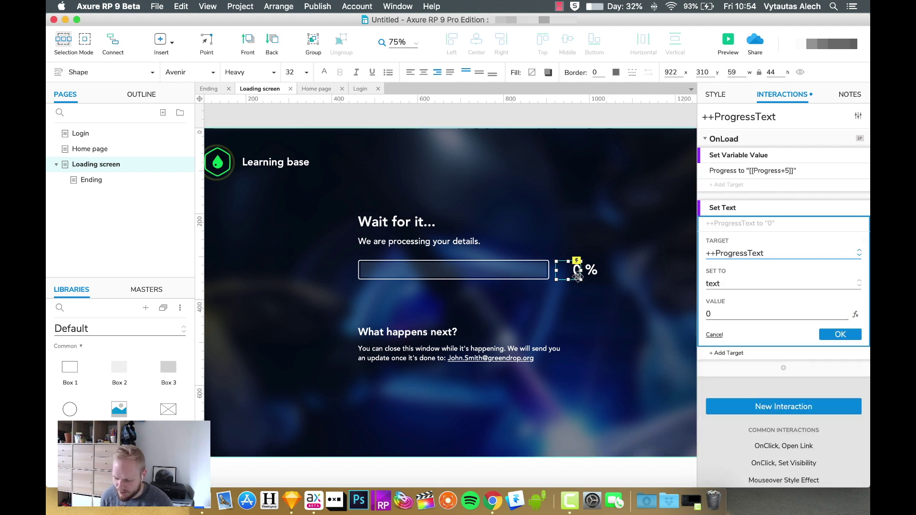
pyautogui.click(756, 286)
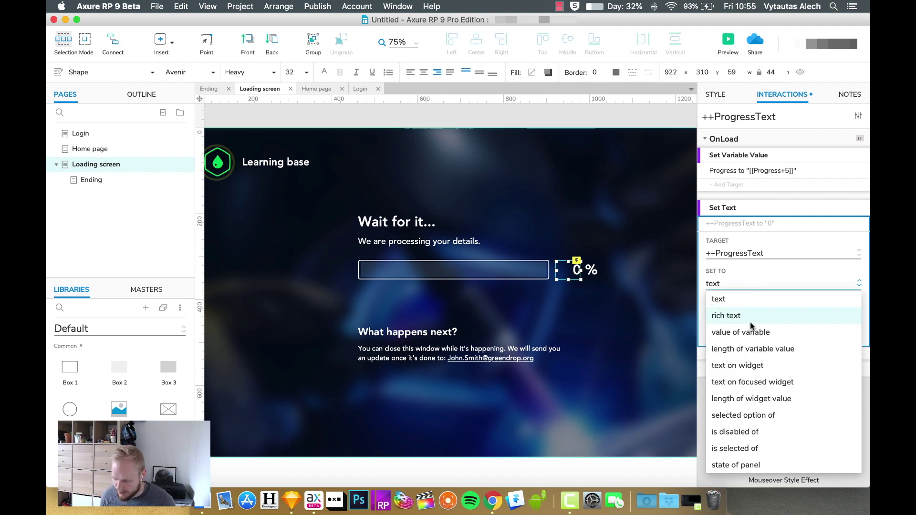
pyautogui.click(752, 332)
pyautogui.click(756, 312)
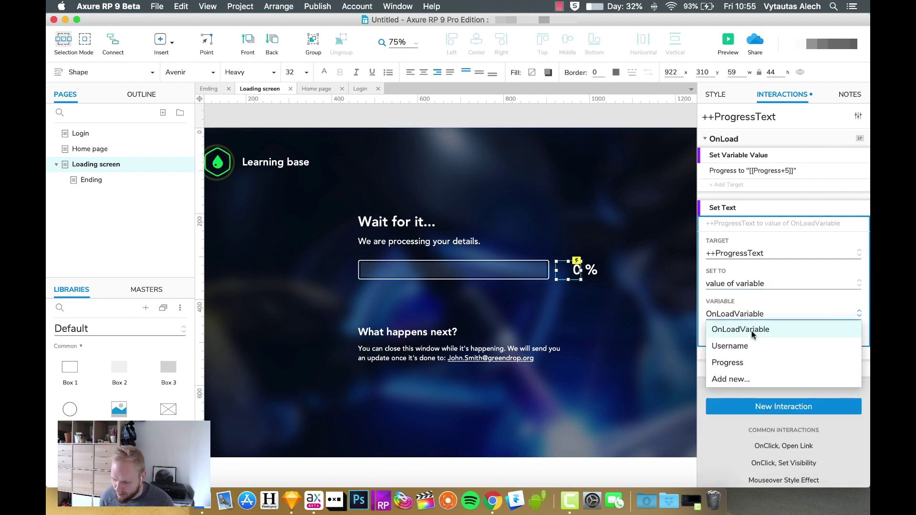
pyautogui.click(745, 361)
pyautogui.click(844, 335)
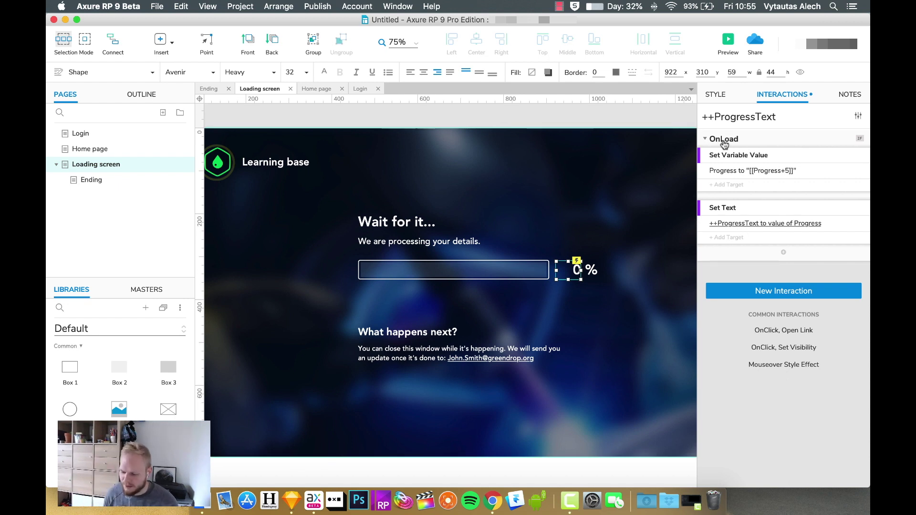
# - Preview the loading screen in the browser with the preview toolbar collapsed, check the percentage label, and close the preview
pyautogui.click(728, 43)
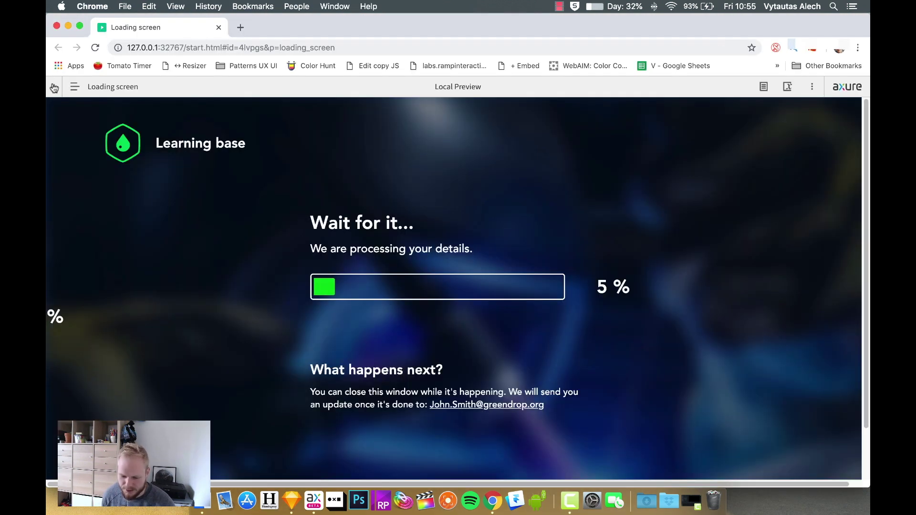
pyautogui.click(53, 88)
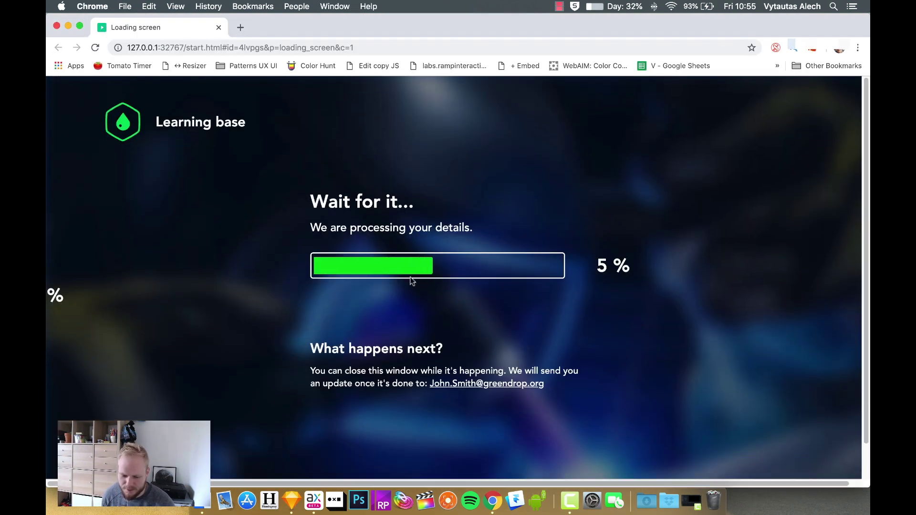
pyautogui.click(218, 27)
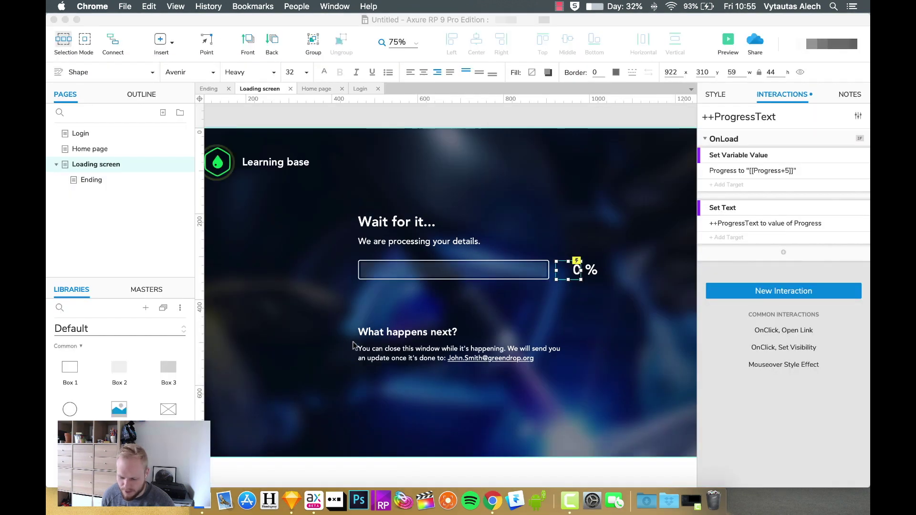
# - Add a Wait action of 800 ms after the Set Text action in the ++ProgressText OnLoad event
pyautogui.hscroll(3, 358, 334)
pyautogui.click(538, 117)
pyautogui.click(499, 285)
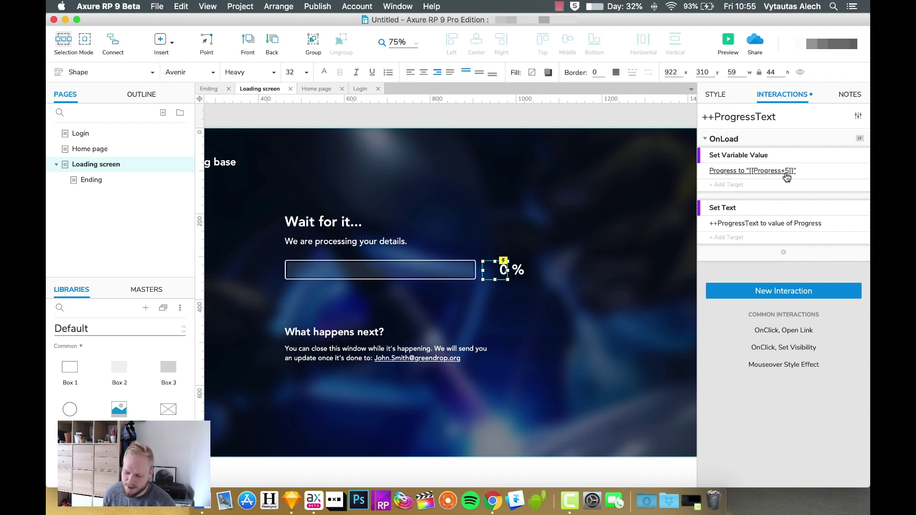
pyautogui.click(784, 253)
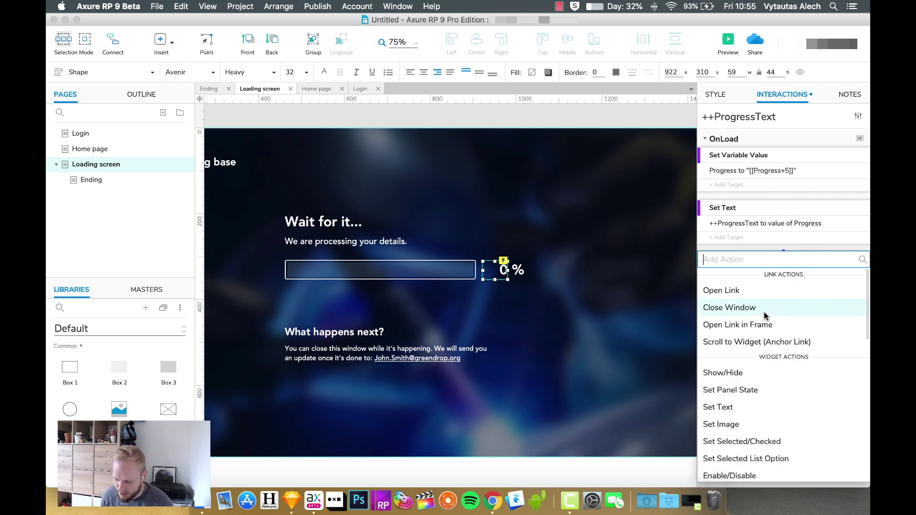
pyautogui.scroll(-10, 761, 396)
pyautogui.scroll(-3, 760, 396)
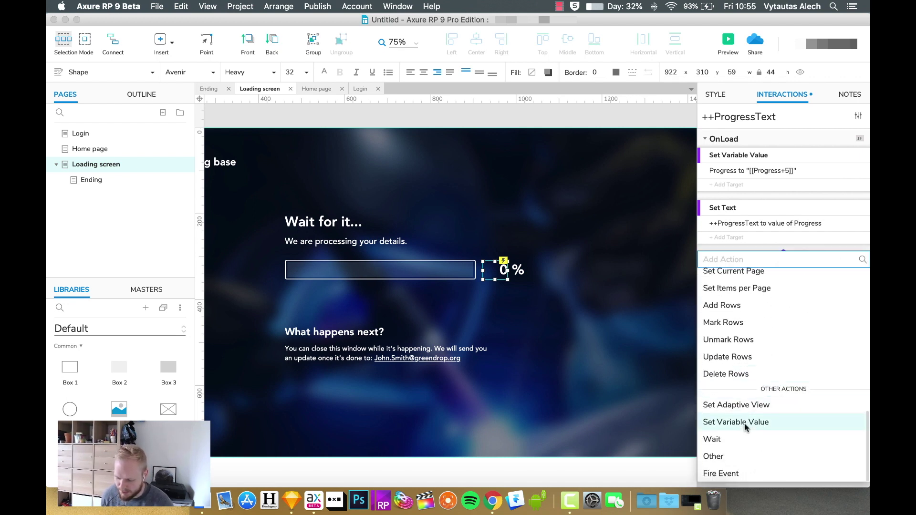
pyautogui.doubleClick(727, 307)
pyautogui.write('800')
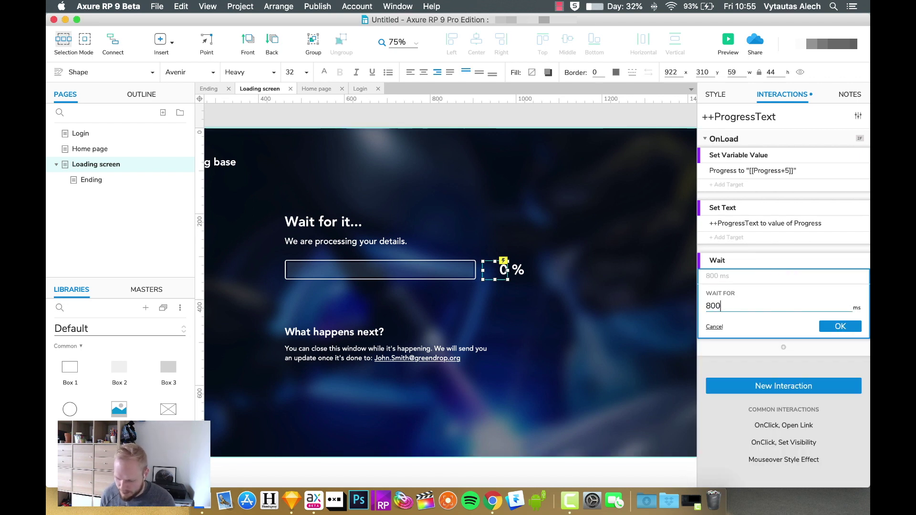
pyautogui.click(840, 327)
# - Add a Fire Event action after the wait that fires OnLoad on ++ProgressText
pyautogui.click(784, 290)
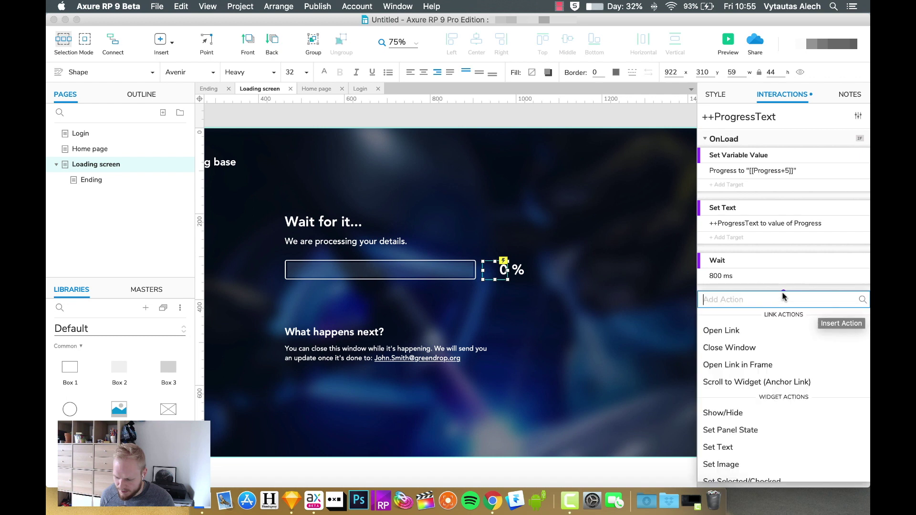
pyautogui.scroll(-10, 764, 392)
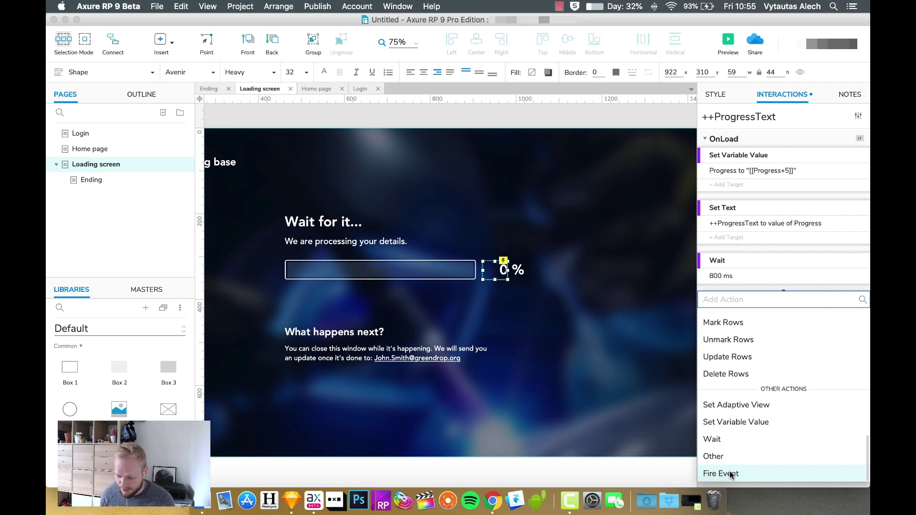
pyautogui.click(732, 474)
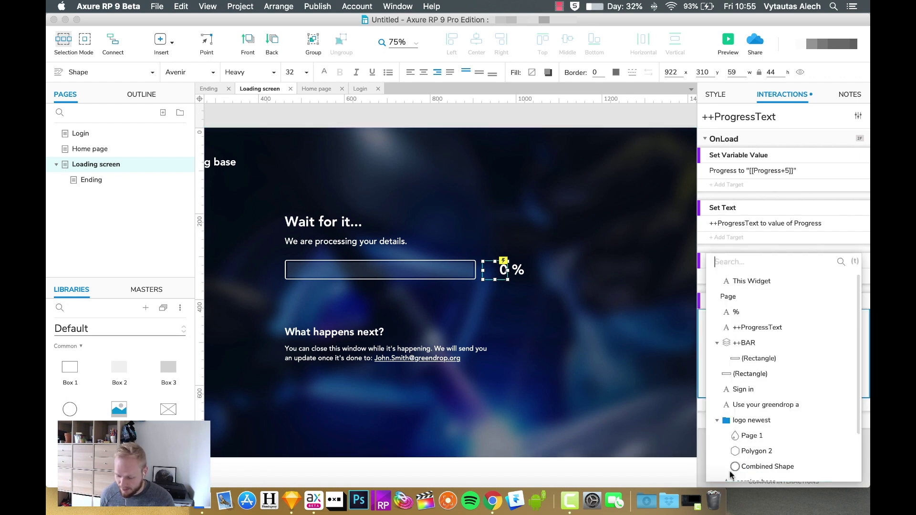
pyautogui.click(762, 329)
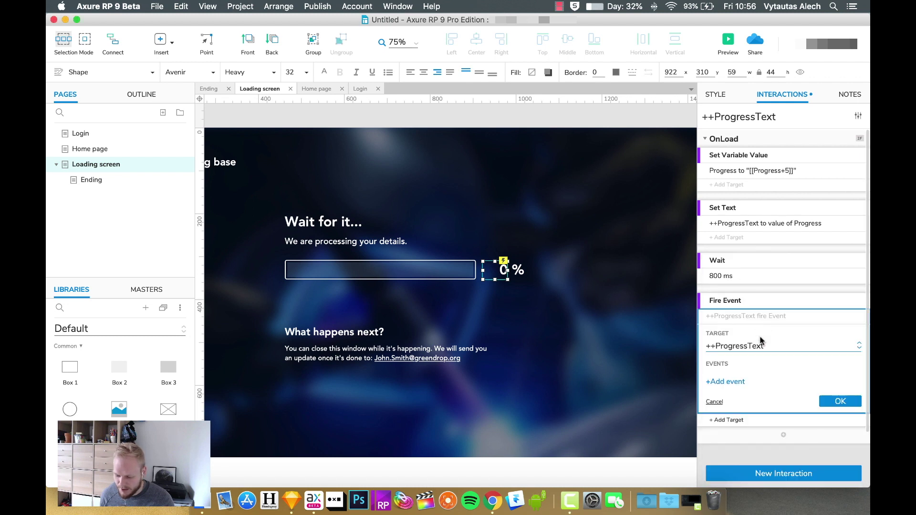
pyautogui.click(733, 385)
pyautogui.scroll(-6, 744, 439)
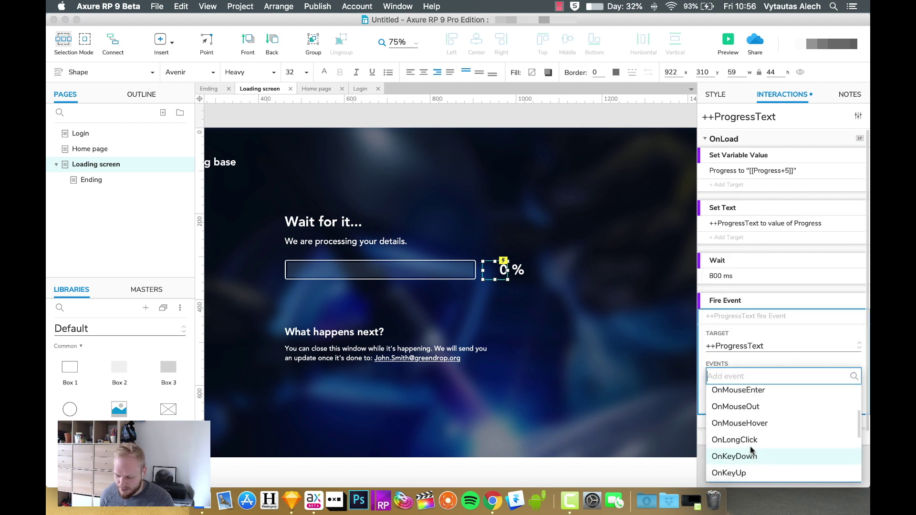
pyautogui.scroll(-3, 749, 453)
pyautogui.click(743, 470)
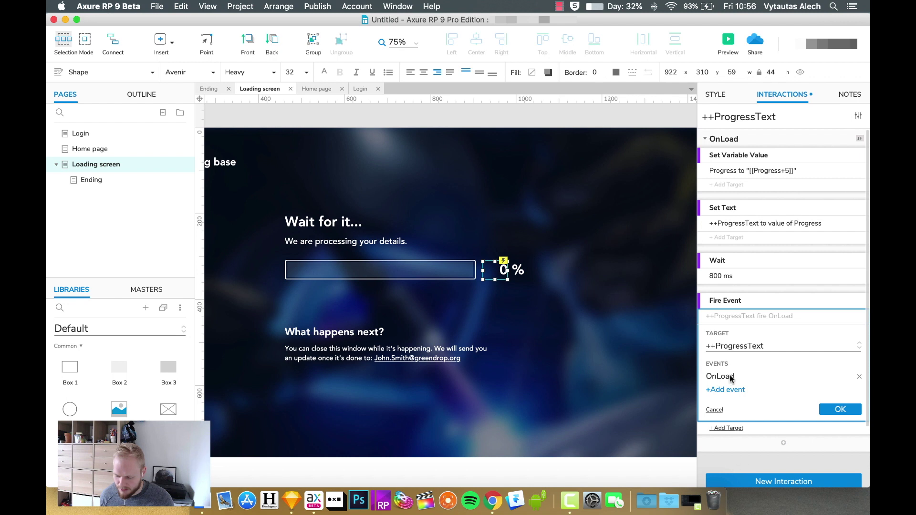
pyautogui.click(840, 408)
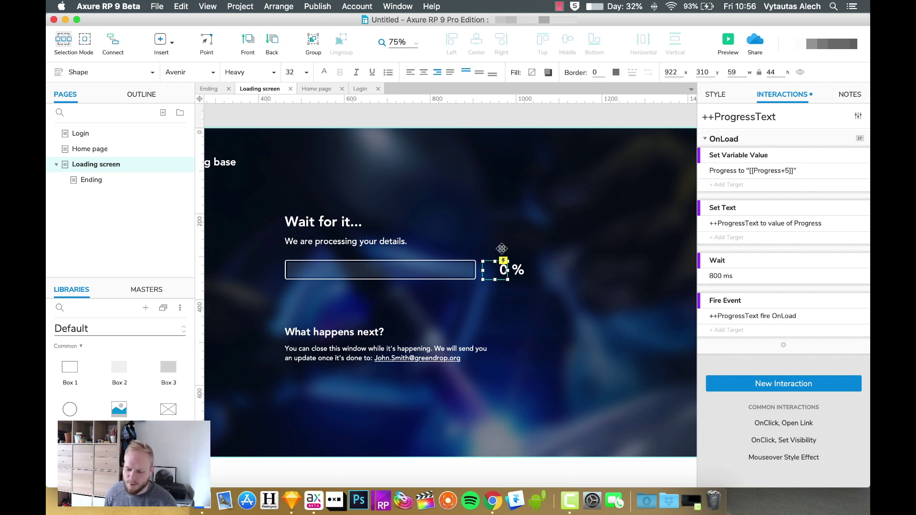
# - Preview the repeating percentage count through to the Ending page, close the preview, and return to the ++ProgressText OnLoad interaction
pyautogui.press('super+period')
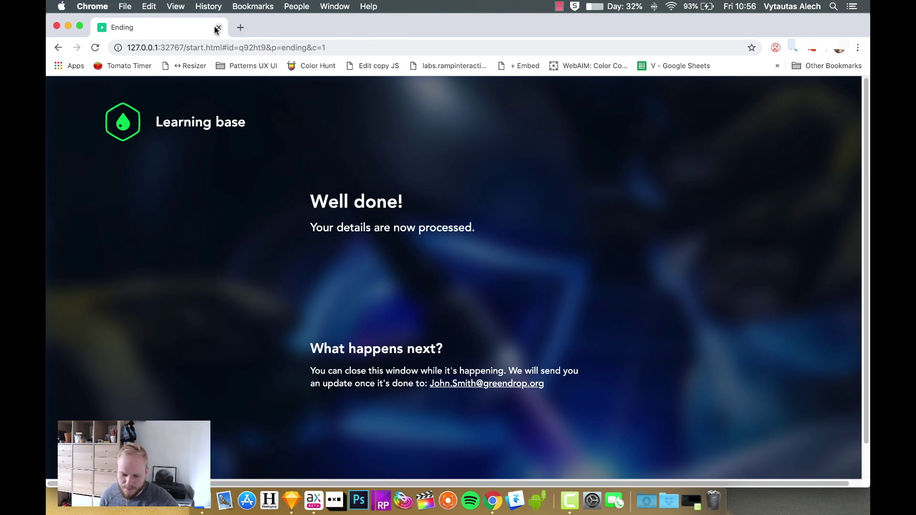
pyautogui.click(218, 29)
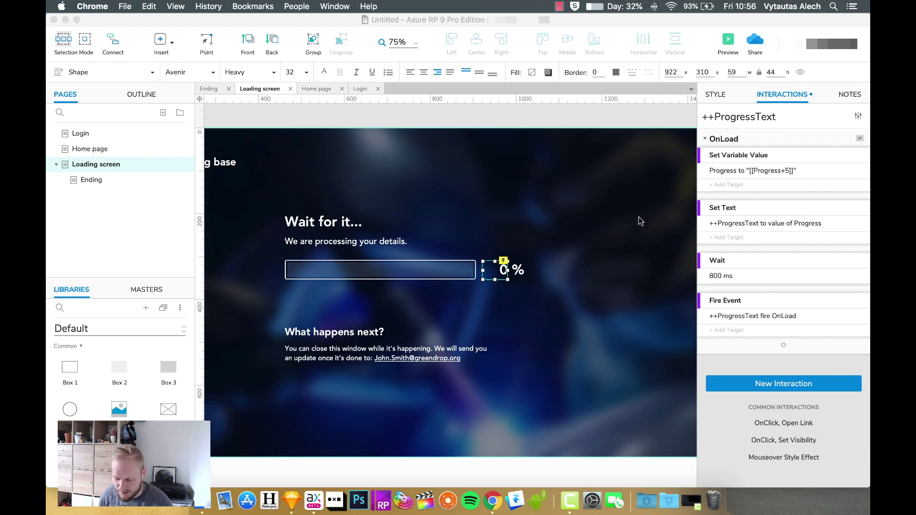
pyautogui.click(852, 139)
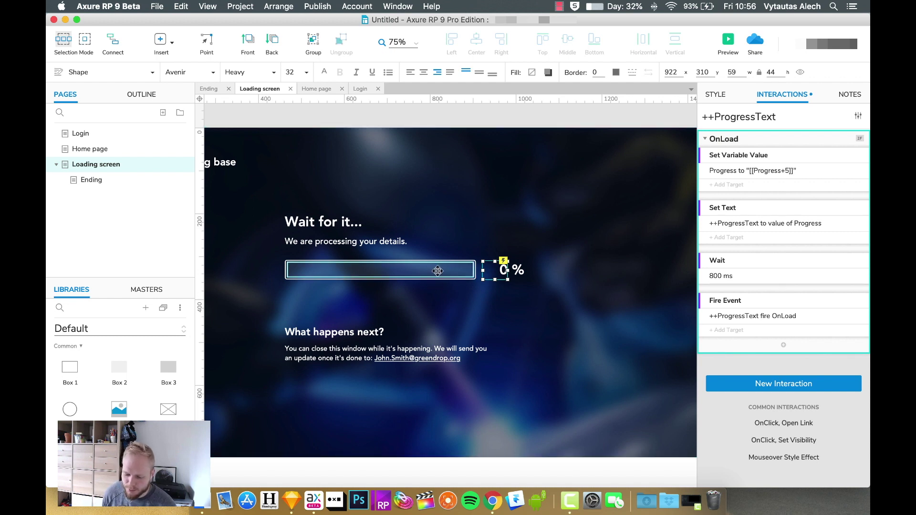
# - In the ++ProgressText OnLoad event, change the Progress value to [[Progress+1]] and set the wait to 100 ms
pyautogui.click(476, 116)
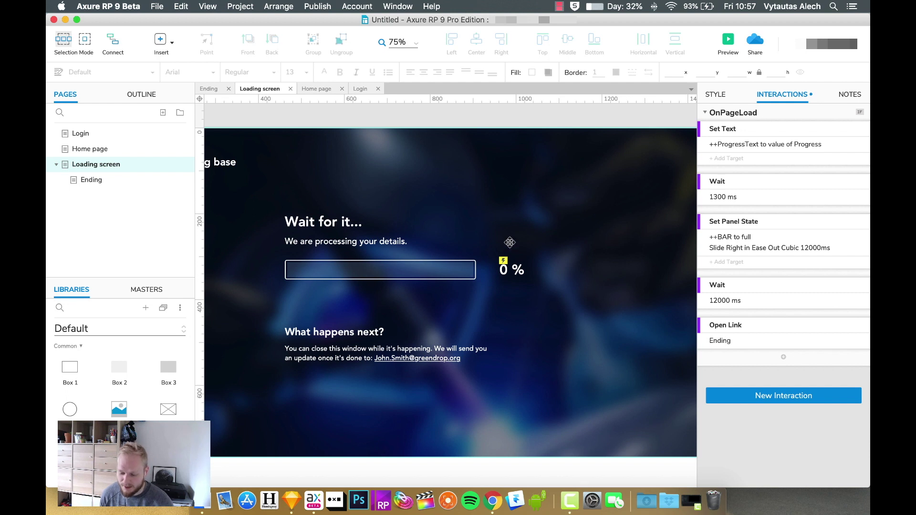
pyautogui.click(499, 271)
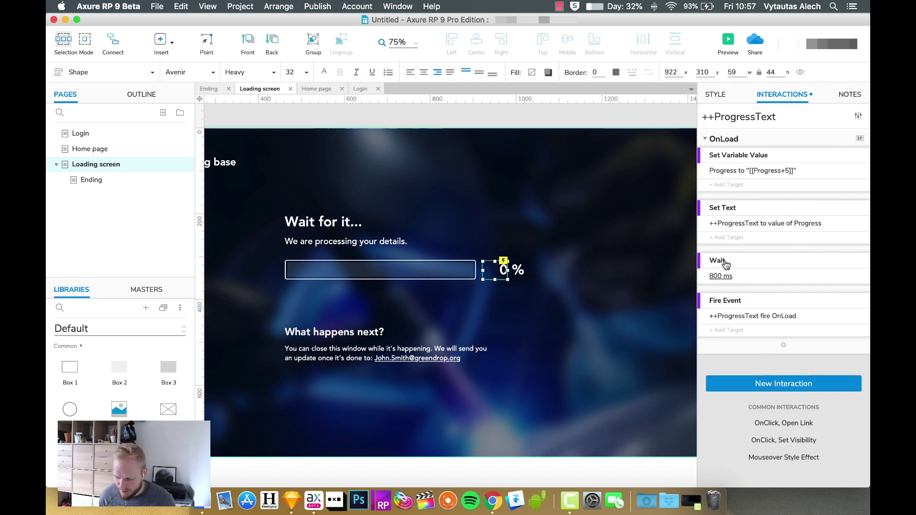
pyautogui.click(775, 171)
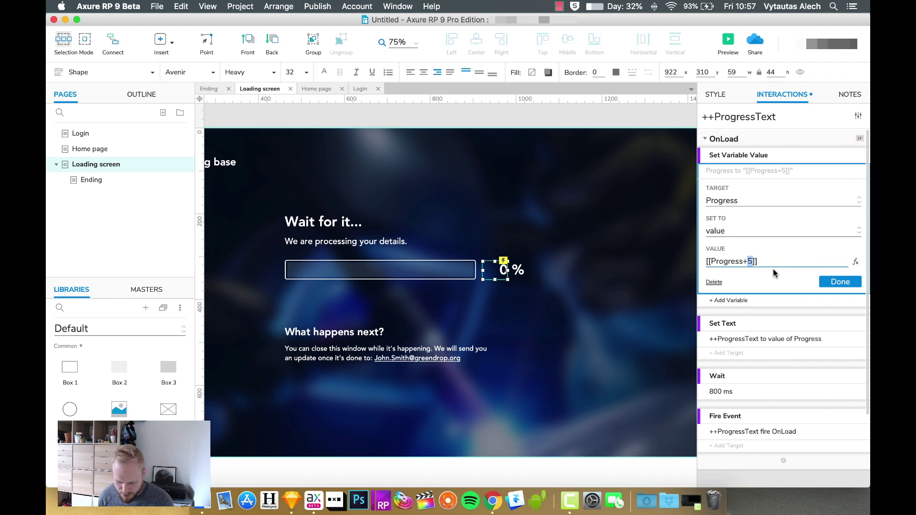
pyautogui.write('1')
pyautogui.click(841, 282)
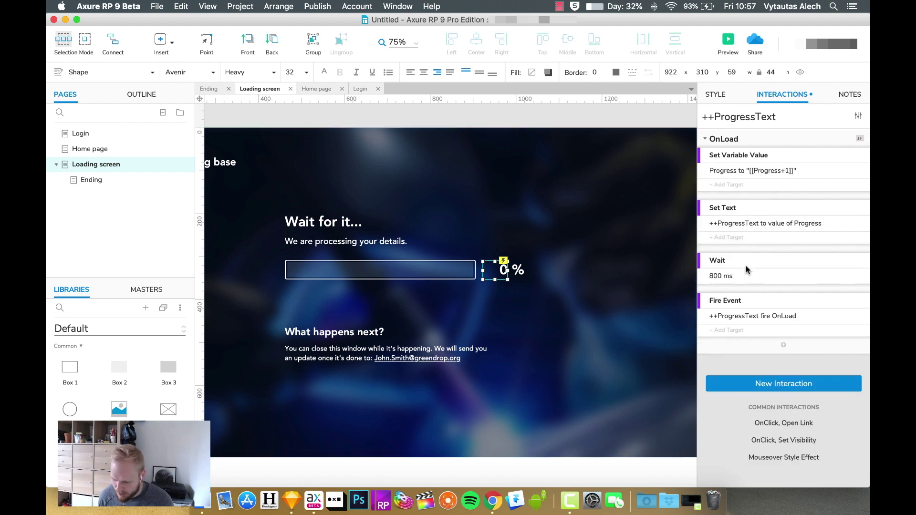
pyautogui.click(721, 277)
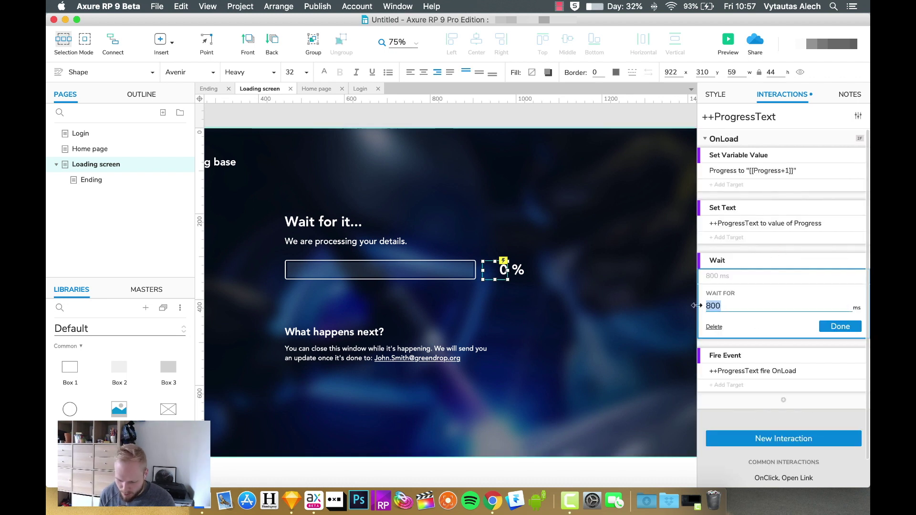
pyautogui.write('100')
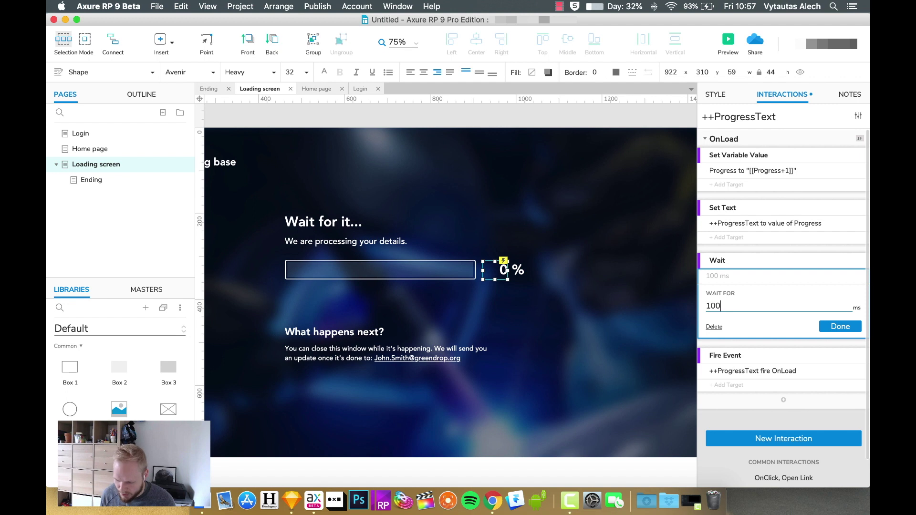
pyautogui.click(838, 327)
# - Preview the loading screen again to compare the percentage count with the bar's fill, and close the preview
pyautogui.click(723, 40)
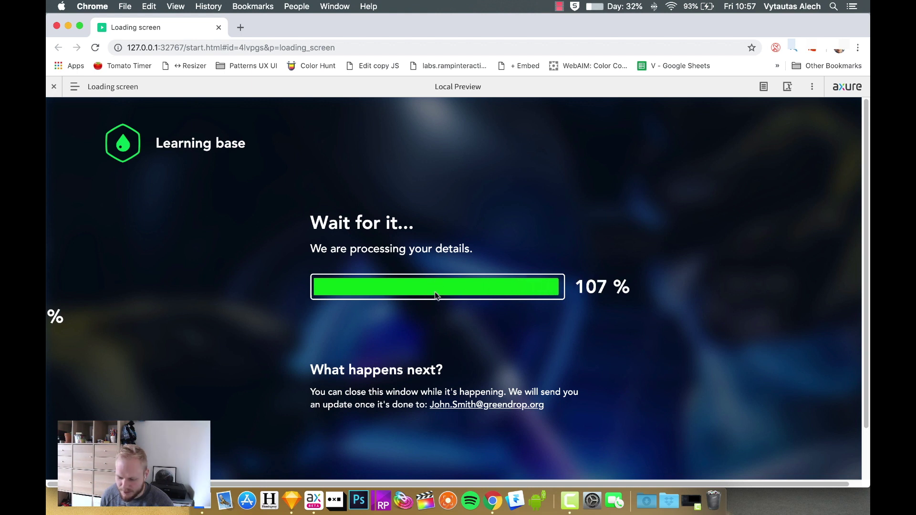
pyautogui.click(219, 28)
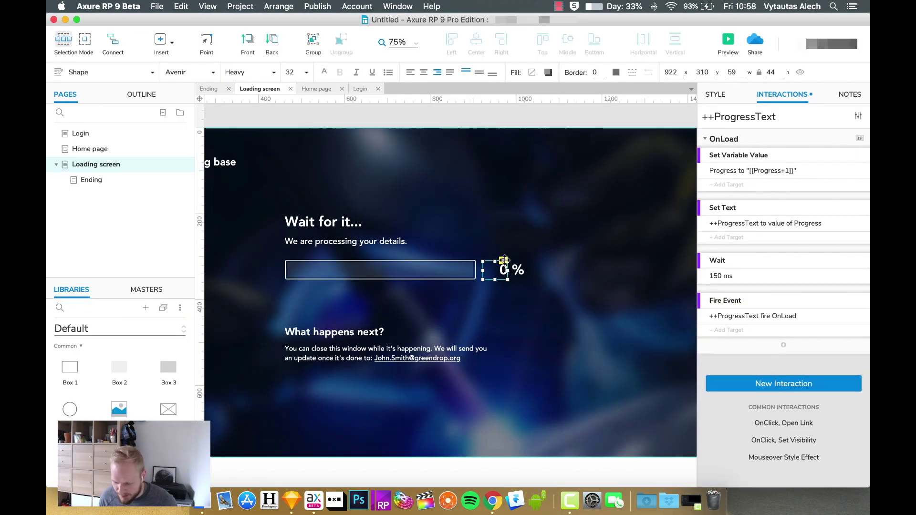
# - In the page's OnPageLoad event, change the ++BAR panel state's animate-in easing to Linear, and save the file
pyautogui.click(432, 271)
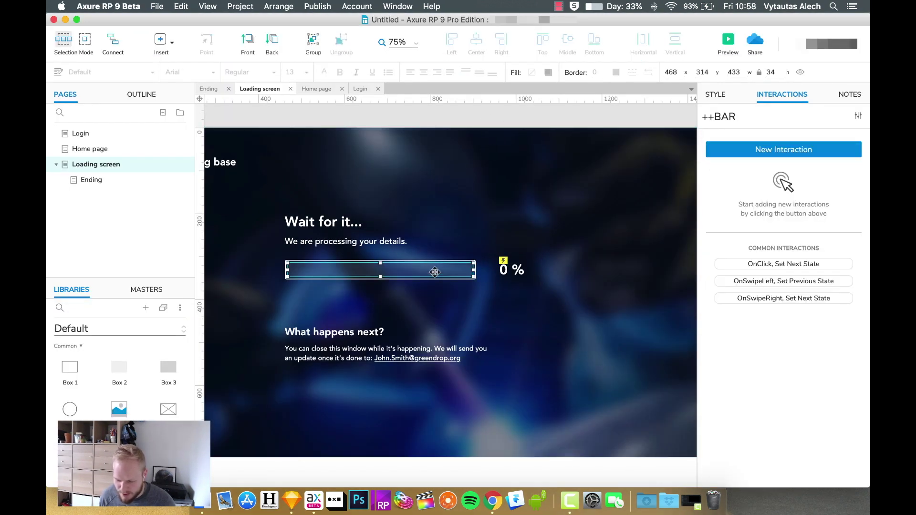
pyautogui.click(489, 116)
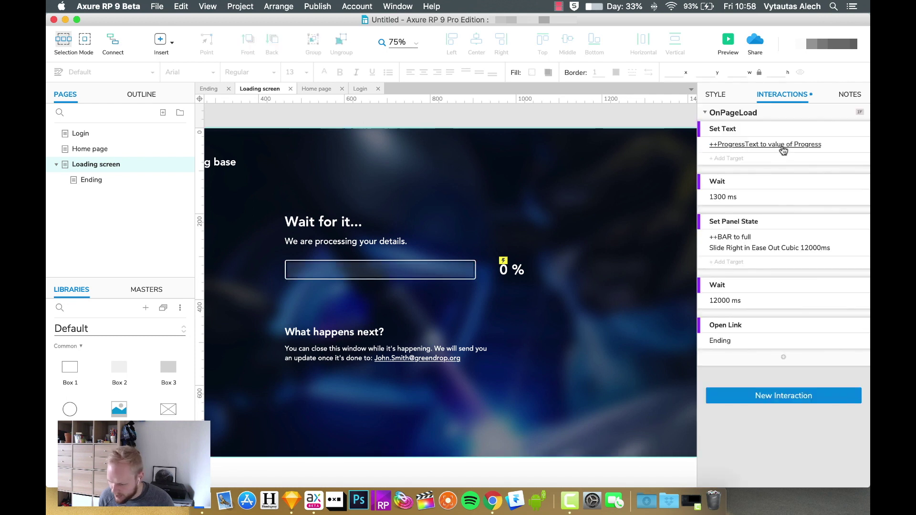
pyautogui.click(765, 244)
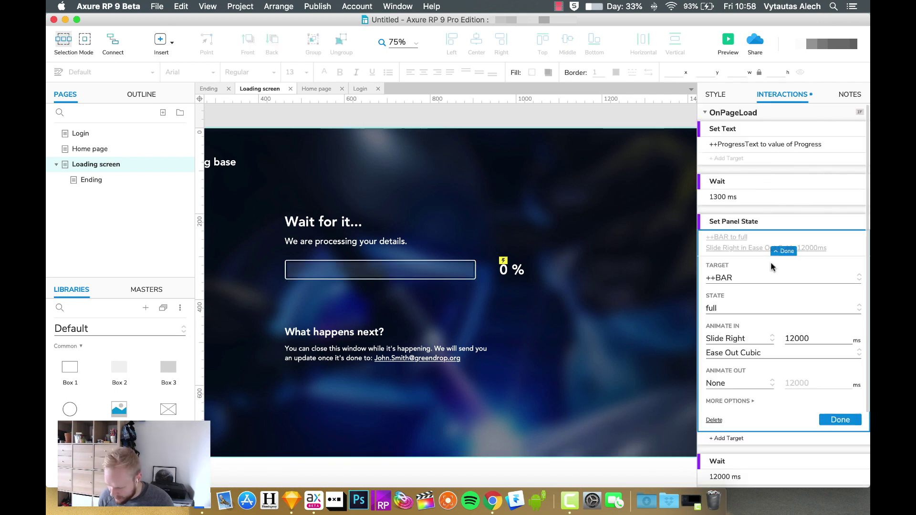
pyautogui.click(761, 356)
pyautogui.click(758, 391)
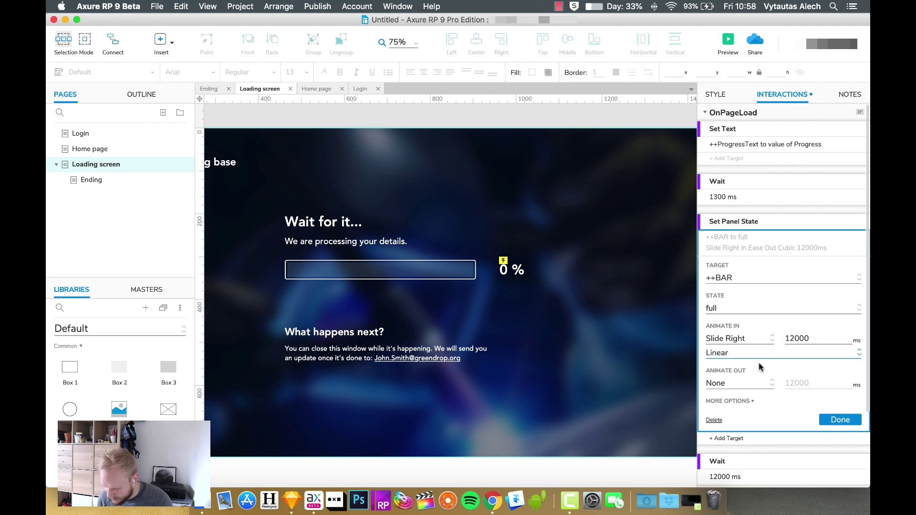
pyautogui.click(840, 420)
pyautogui.press('super+s')
# - Preview the loading screen with the linear bar fill through to the Ending page, and close the preview
pyautogui.press('super+period')
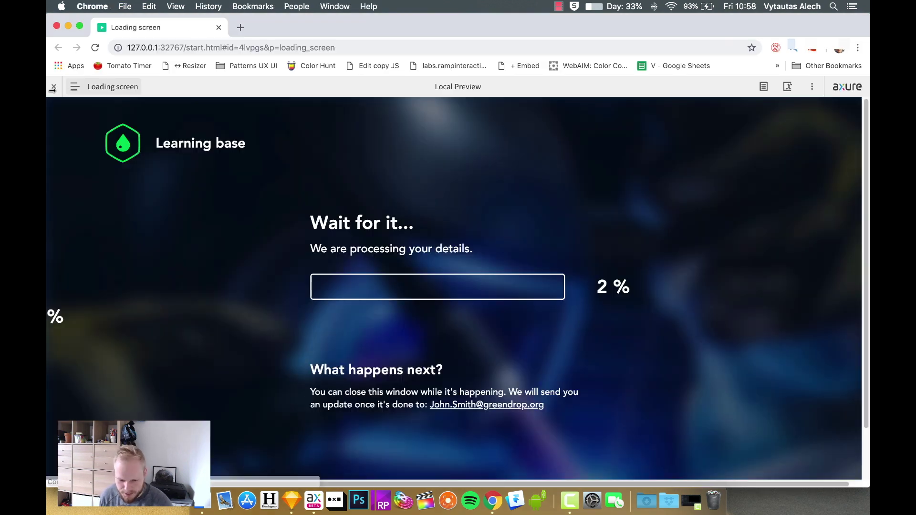
pyautogui.click(53, 87)
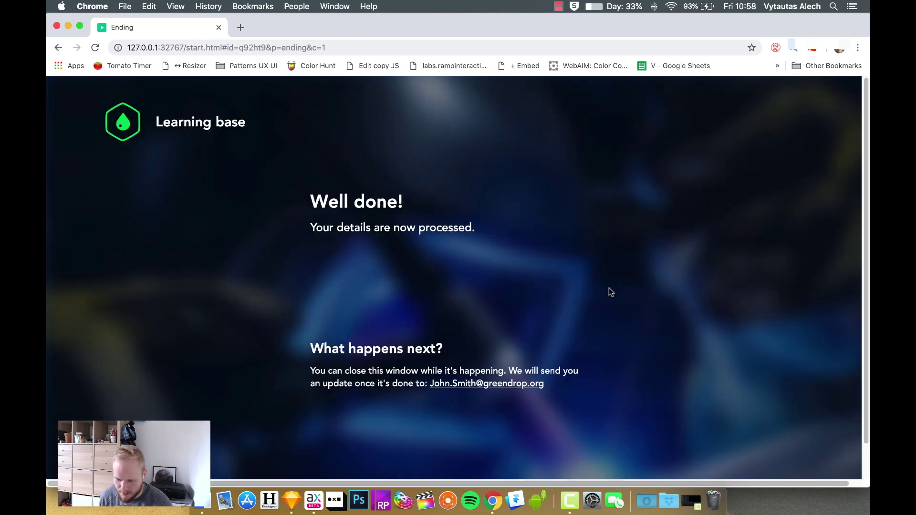
pyautogui.click(219, 29)
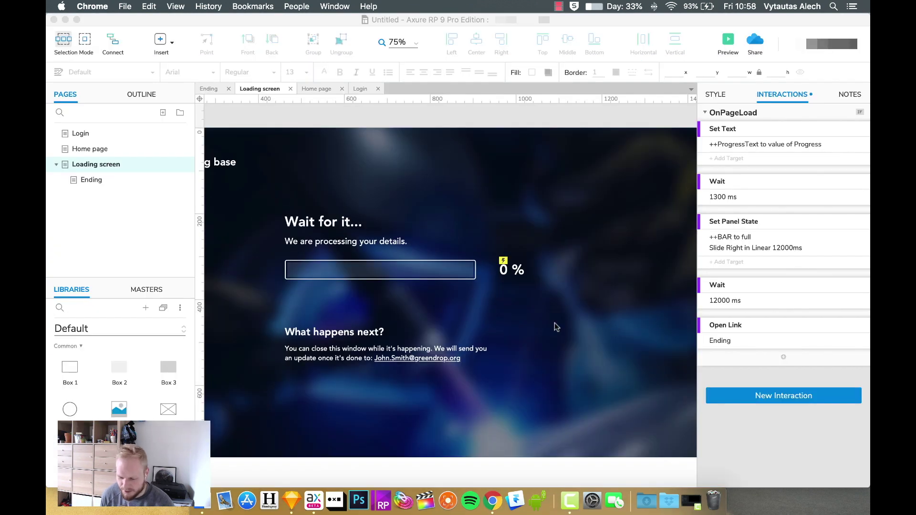
# - Check the wait in the ++ProgressText OnLoad event, preview the loading screen again to the Ending page, and close the preview
pyautogui.click(442, 268)
pyautogui.click(495, 270)
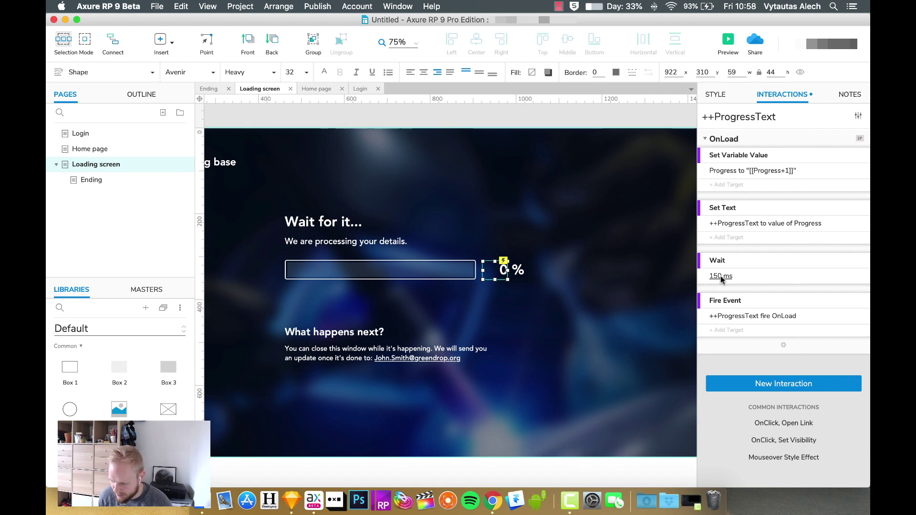
pyautogui.click(727, 40)
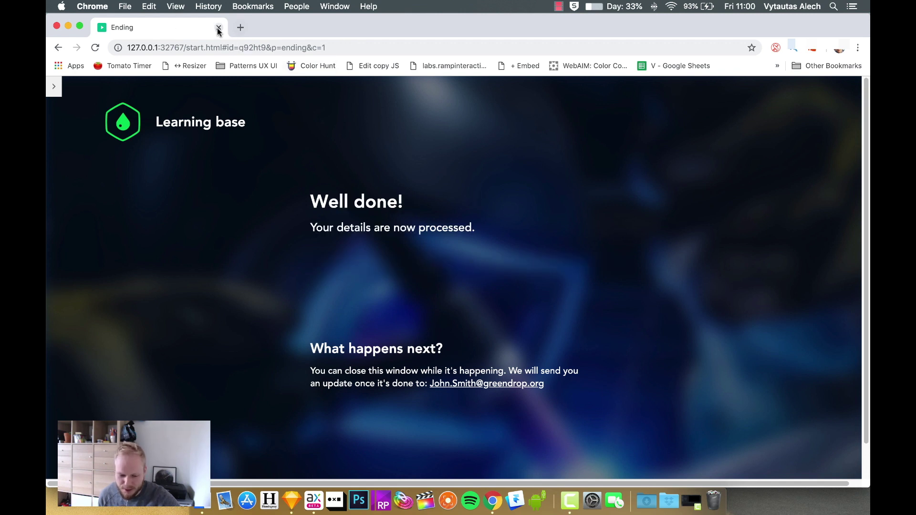
pyautogui.click(218, 28)
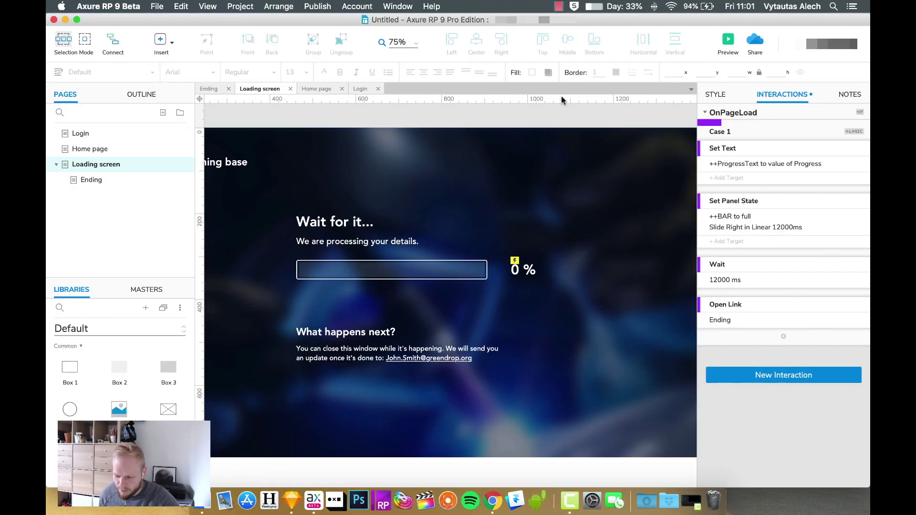
# - Enable a case on the ++ProgressText OnLoad event and base its condition on the text of the ++ProgressText widget
pyautogui.click(783, 137)
pyautogui.click(783, 136)
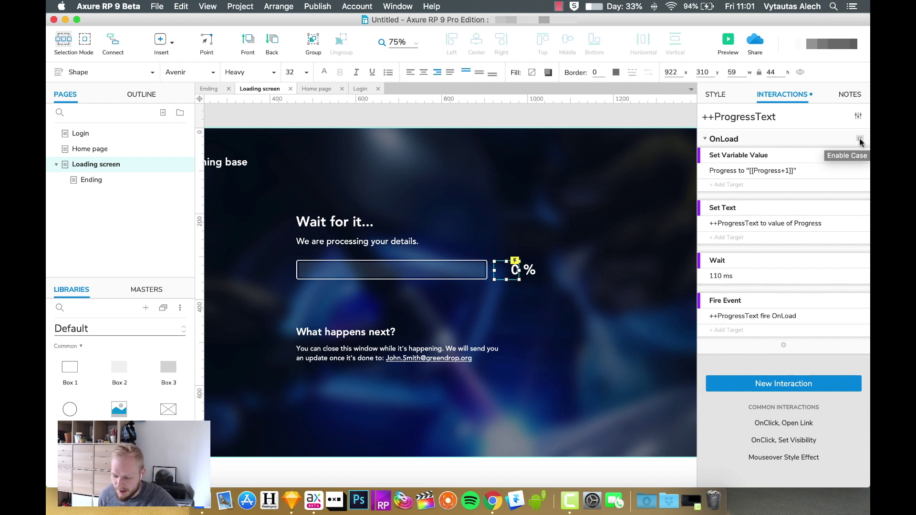
pyautogui.click(860, 139)
pyautogui.click(270, 187)
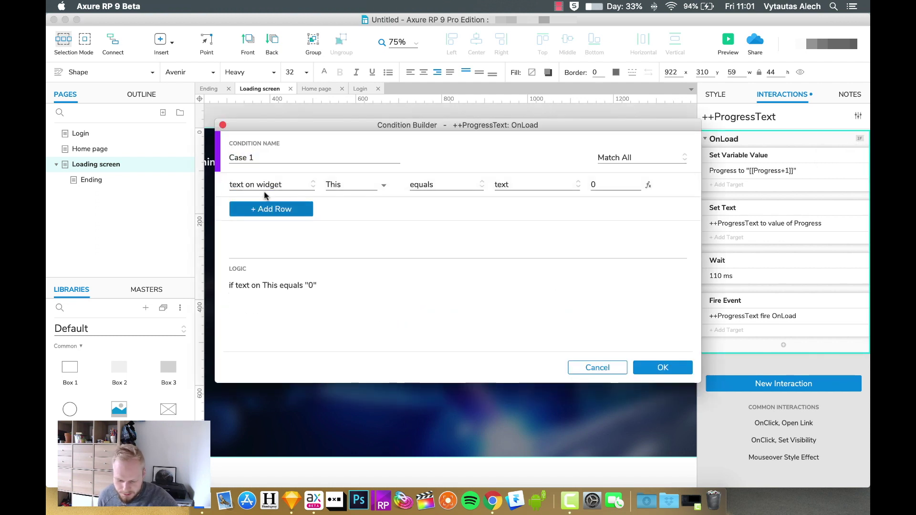
pyautogui.click(355, 185)
pyautogui.click(378, 246)
# - Complete the Case 1 condition with "is not" and "one of" using the value 99, and apply it
pyautogui.click(444, 185)
pyautogui.click(475, 221)
pyautogui.click(548, 188)
pyautogui.click(527, 252)
pyautogui.click(613, 186)
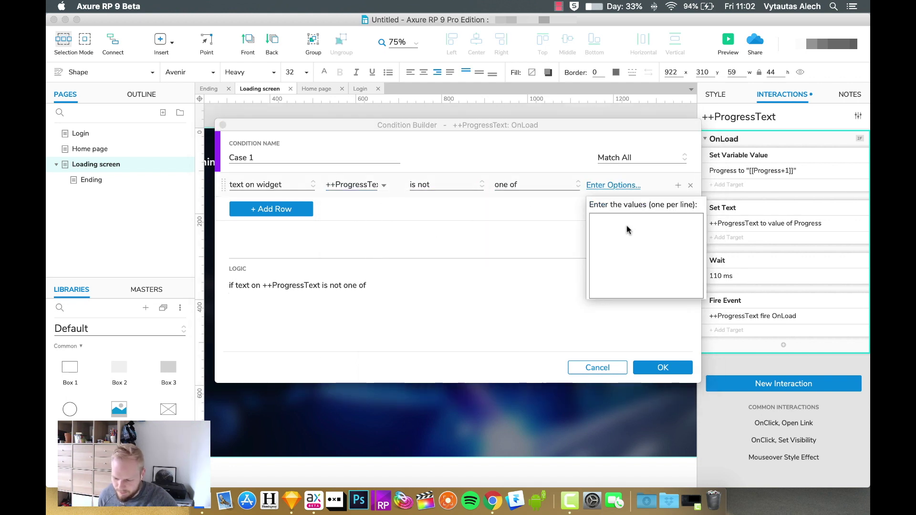
pyautogui.write('99')
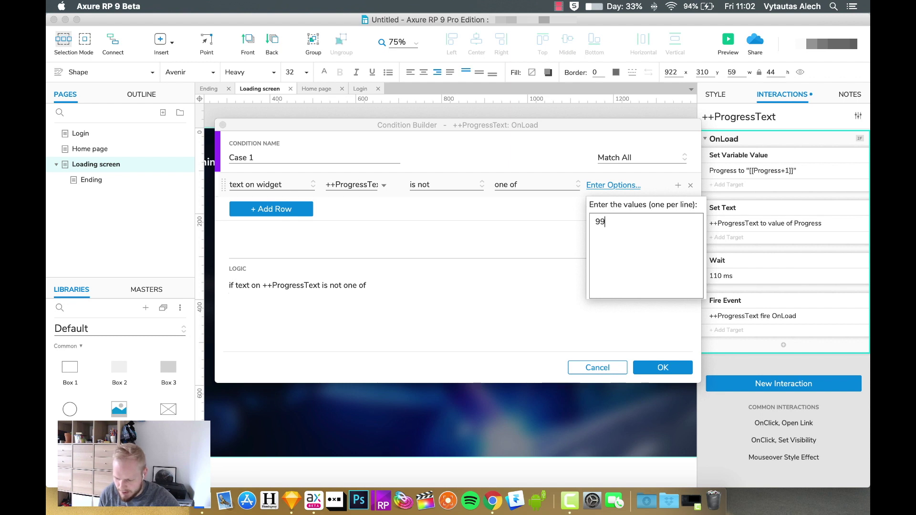
pyautogui.click(552, 235)
pyautogui.click(663, 367)
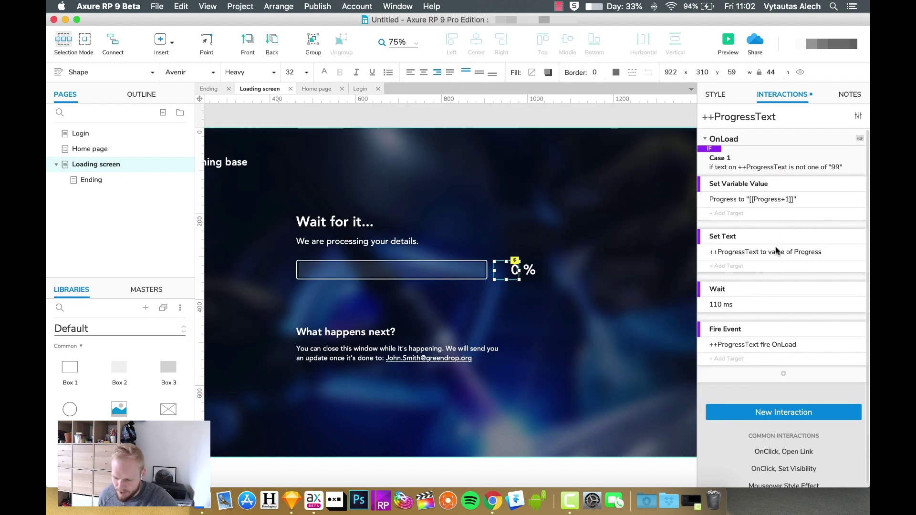
# - Preview the loading screen with the Case 1 condition through to the Ending page, and close the preview
pyautogui.click(729, 41)
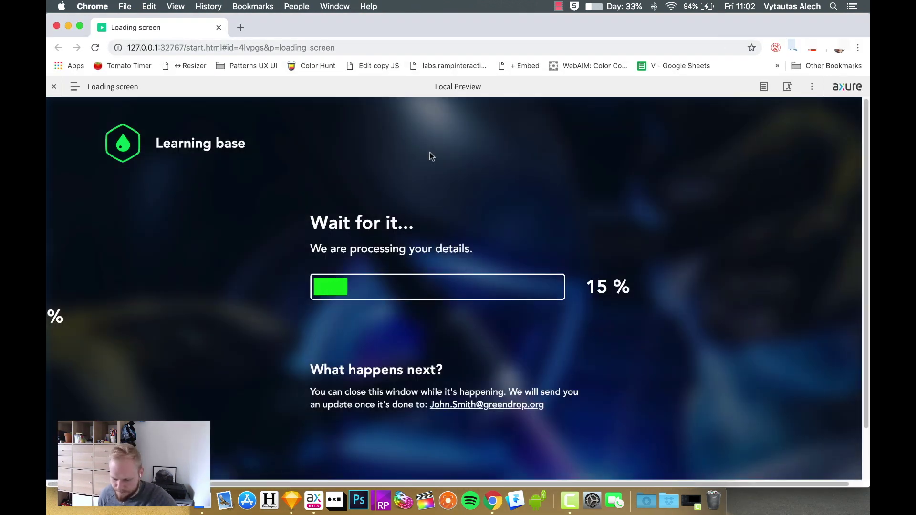
pyautogui.click(54, 87)
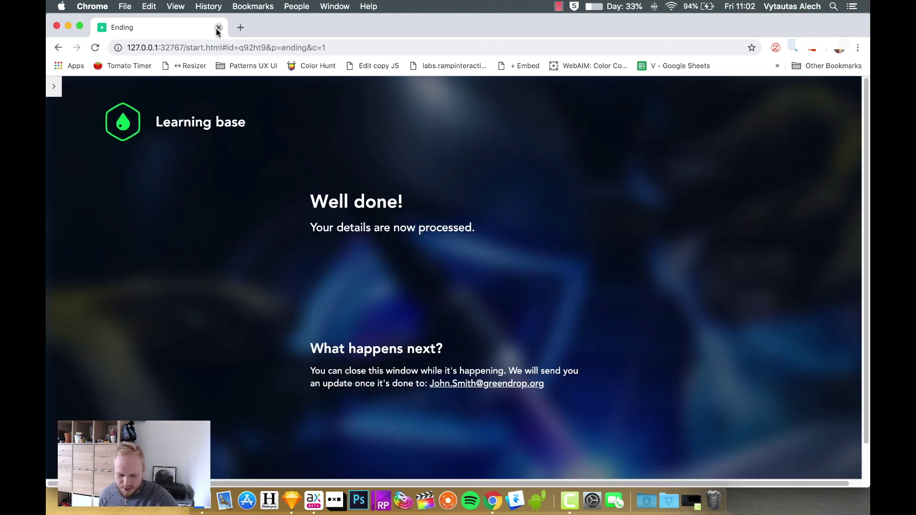
pyautogui.click(219, 29)
# - Change the value in the ++ProgressText Case 1 condition to 100
pyautogui.click(815, 167)
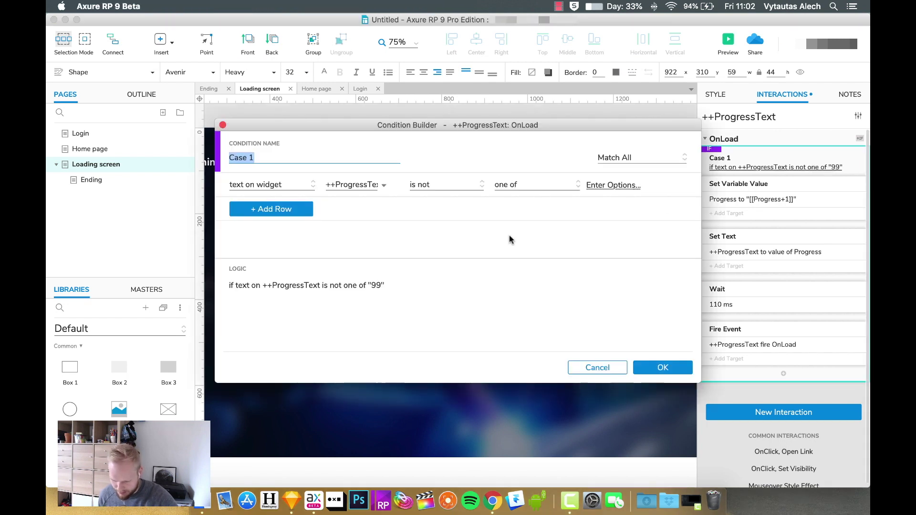
pyautogui.click(613, 185)
pyautogui.write('100')
pyautogui.click(663, 368)
pyautogui.click(663, 367)
# - Deselect the progress text and preview the loading screen with the revised count limit
pyautogui.click(487, 126)
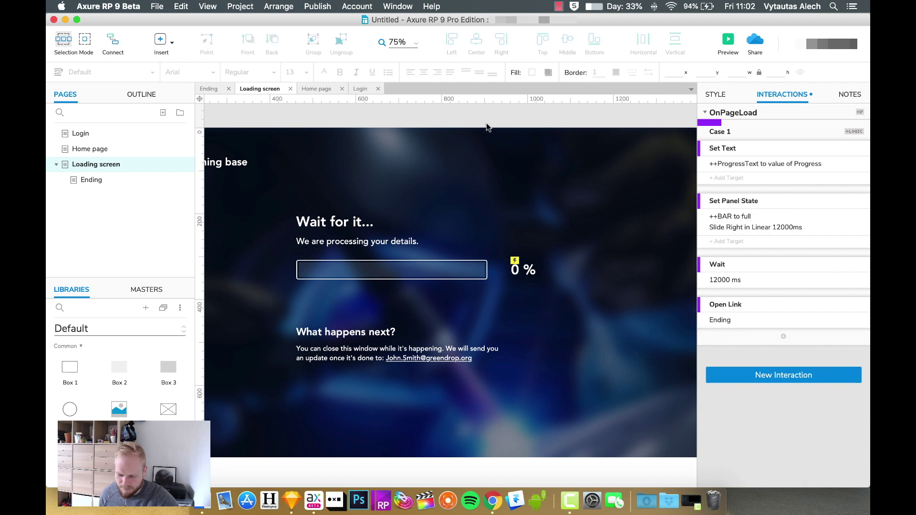
pyautogui.hscroll(-2, 525, 210)
pyautogui.click(728, 42)
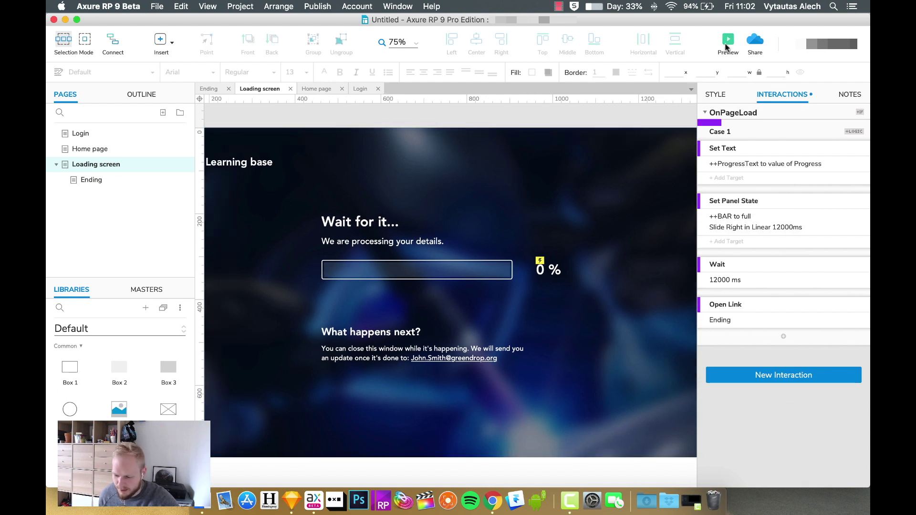